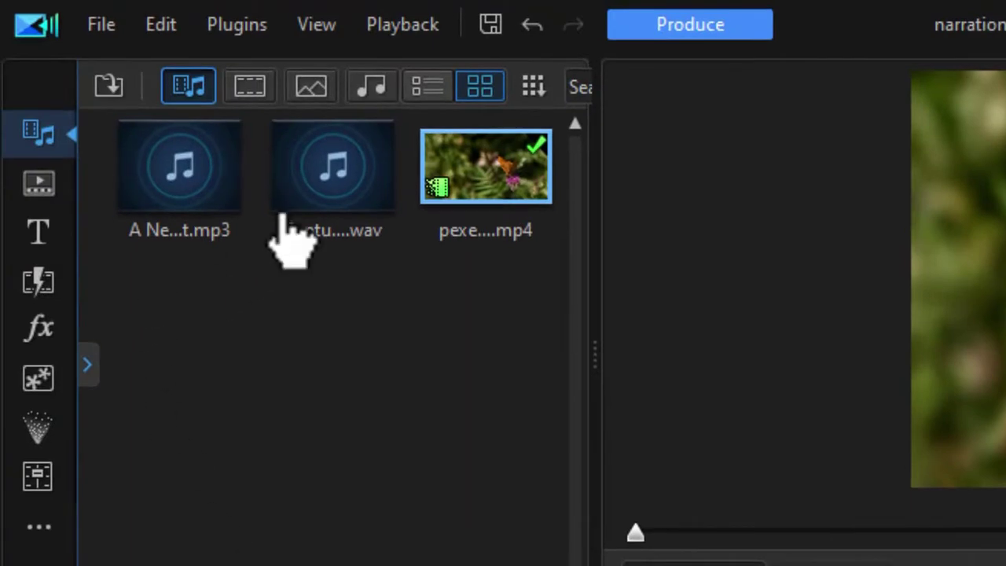
Look at the Voice-Over Recording Room and its microphone level meter, and return to the media library.
left_click_drag(348, 201, 352, 197)
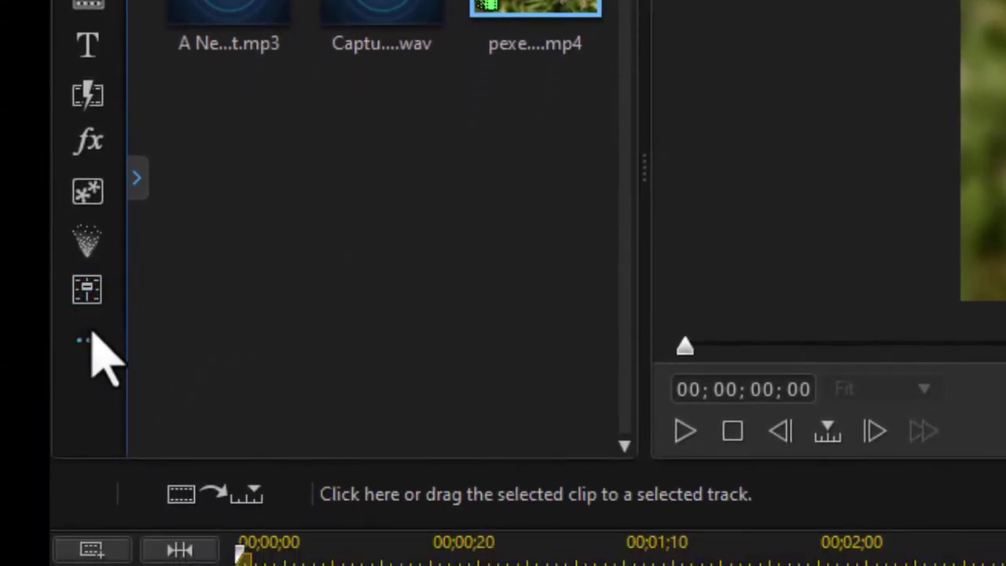
left_click(88, 342)
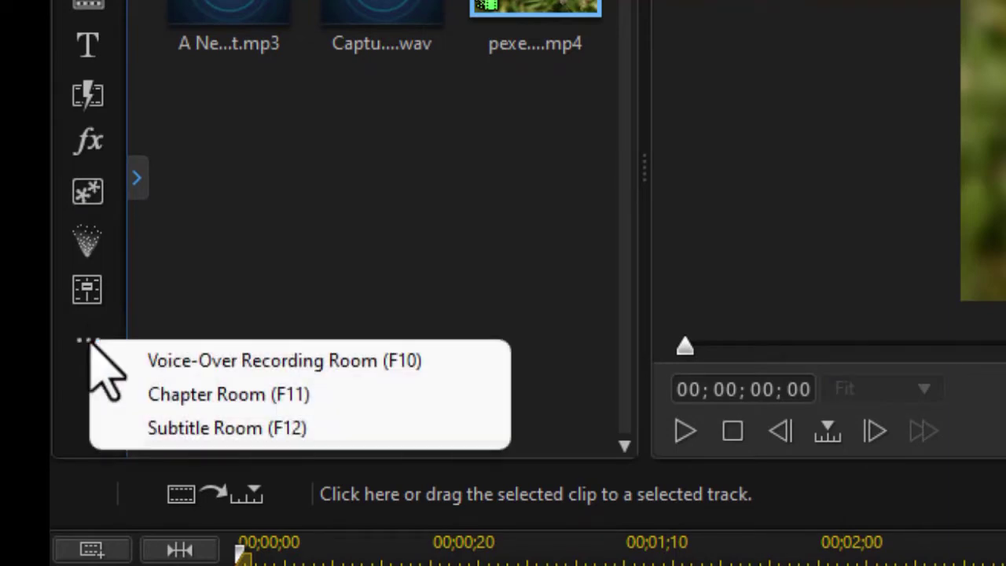
left_click(270, 361)
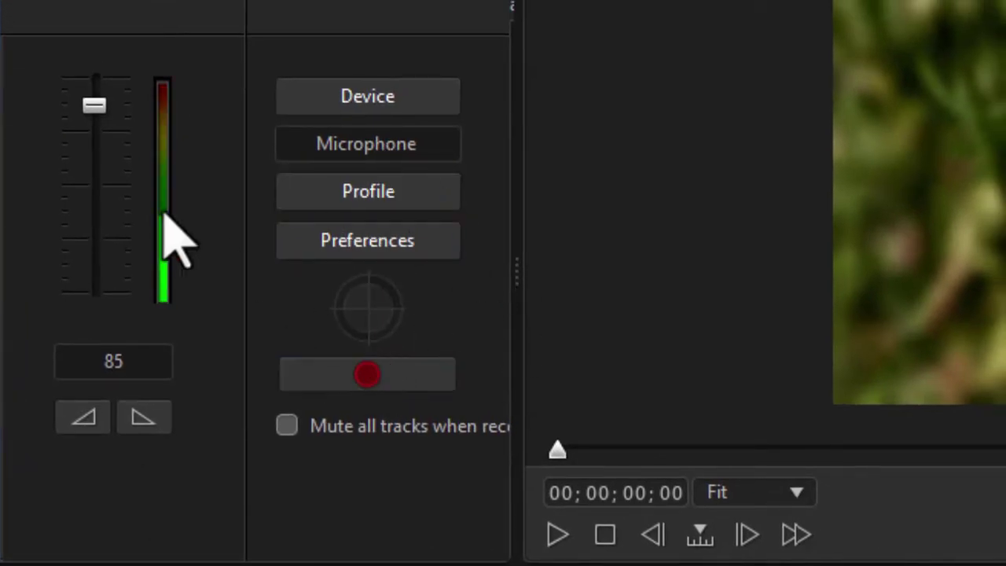
key("F3")
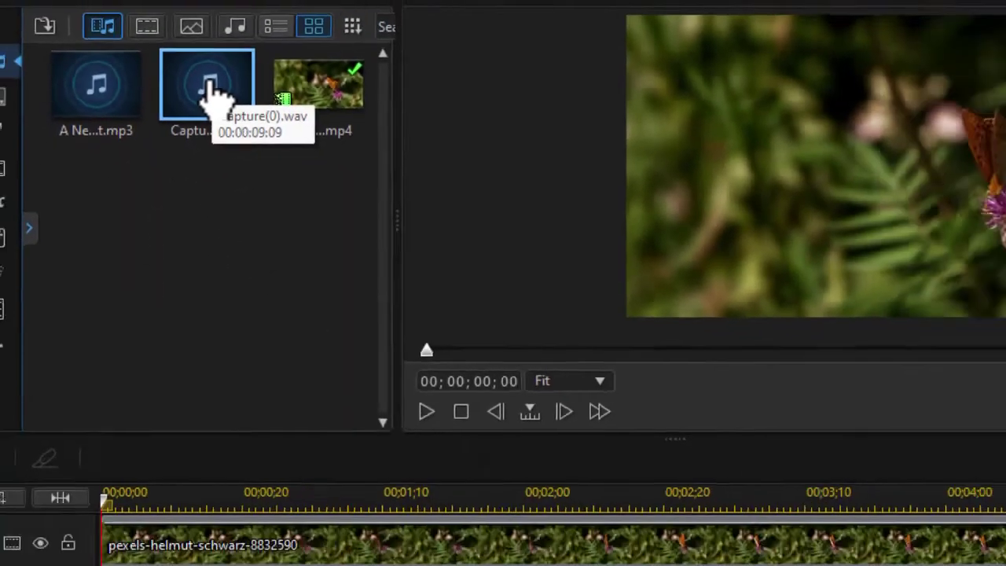
Place the Capture(0).wav narration at the start of audio track 2 and play it back with the video.
left_click_drag(260, 94, 47, 518)
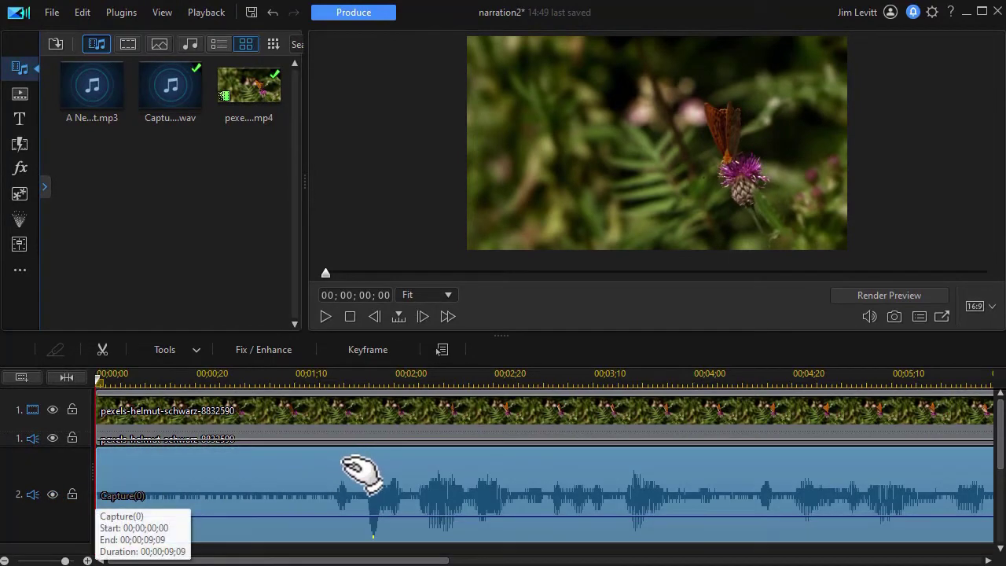
left_click(325, 317)
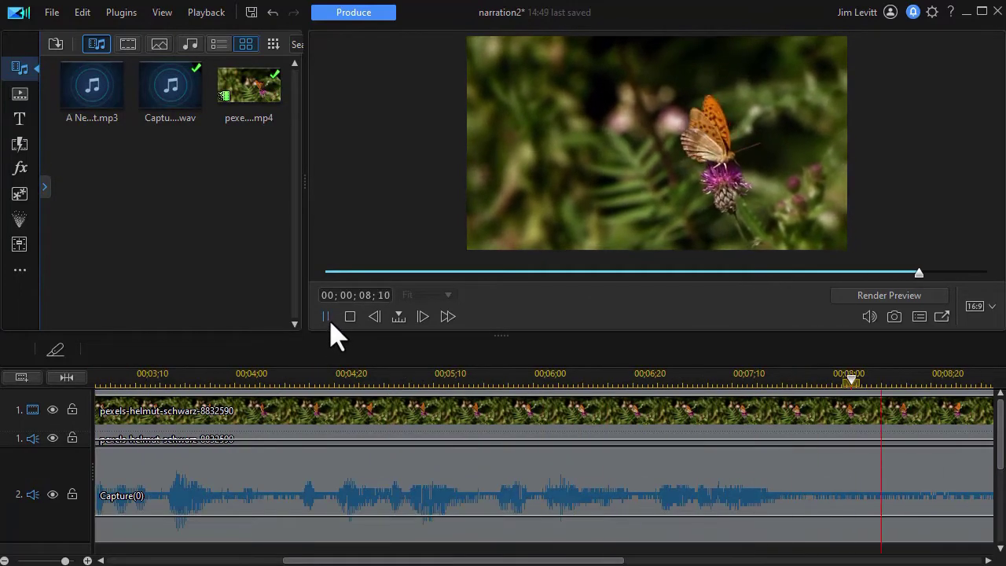
left_click(346, 316)
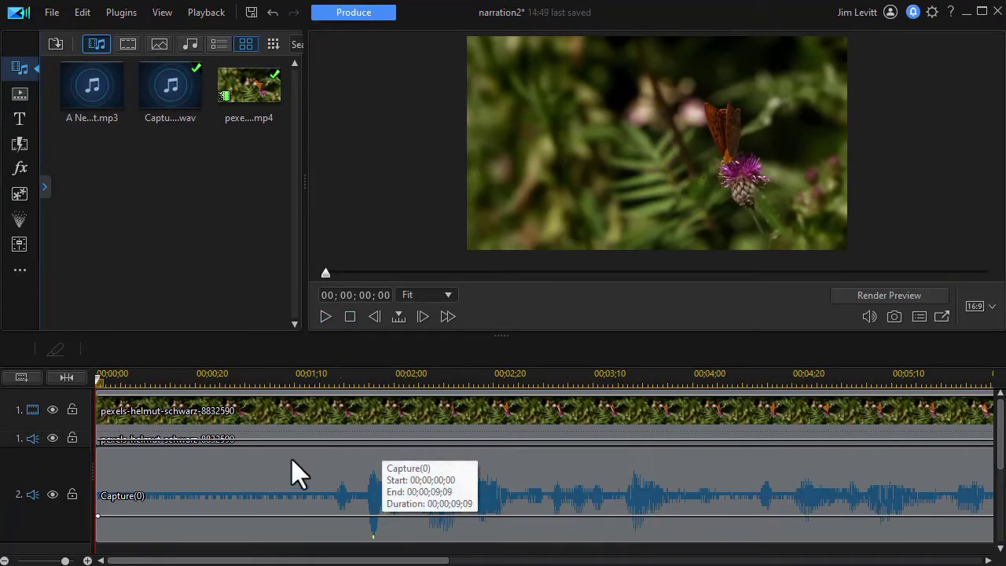
Reduce the height of audio track 2 and place the custom title "butterfly" at the start of video track 3.
left_click_drag(56, 542, 52, 470)
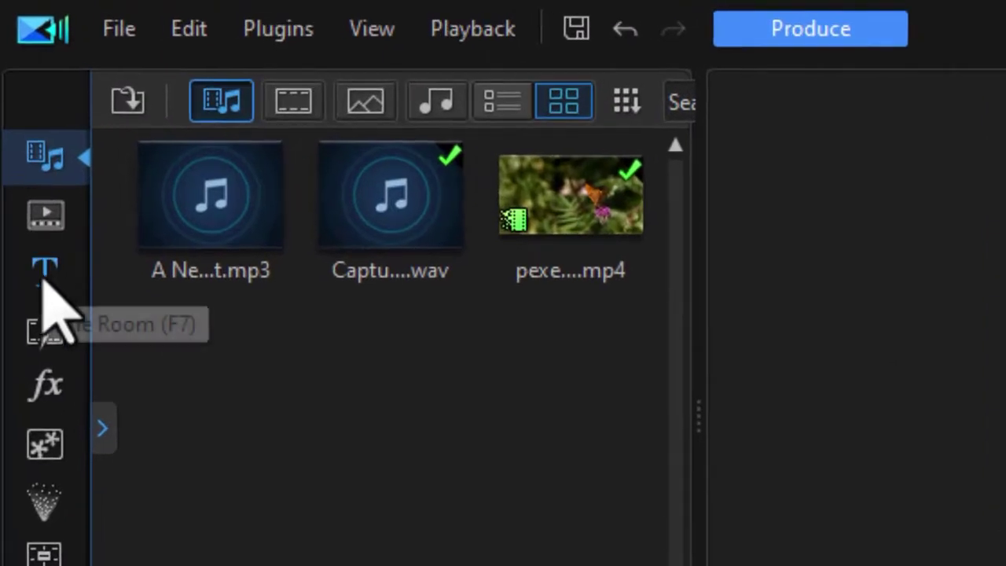
left_click(48, 281)
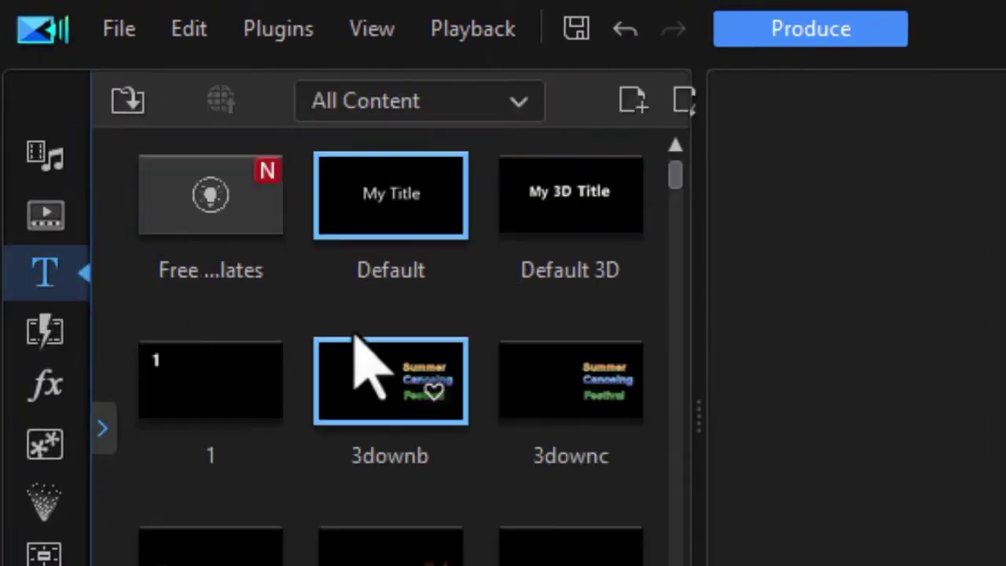
left_click(518, 102)
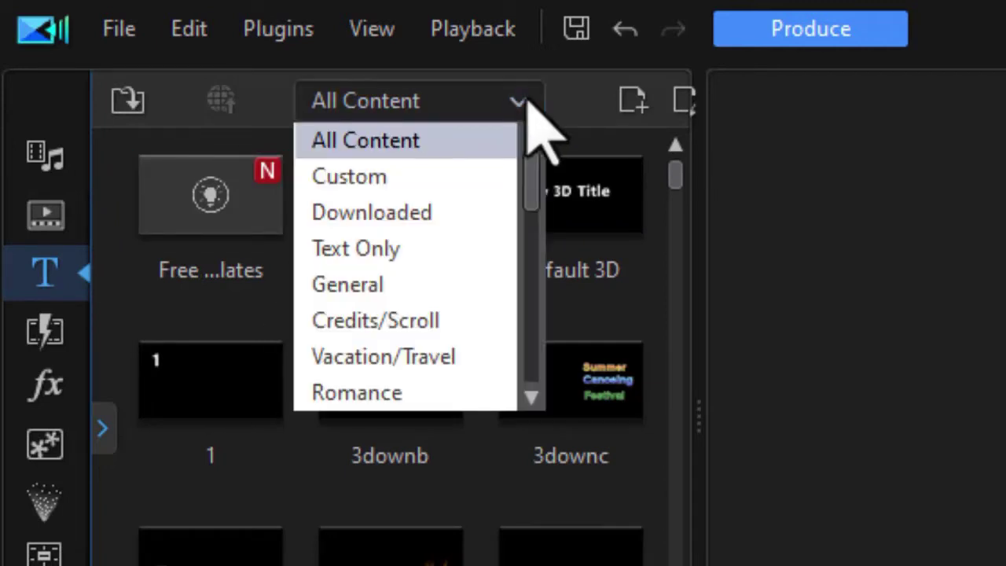
left_click(453, 176)
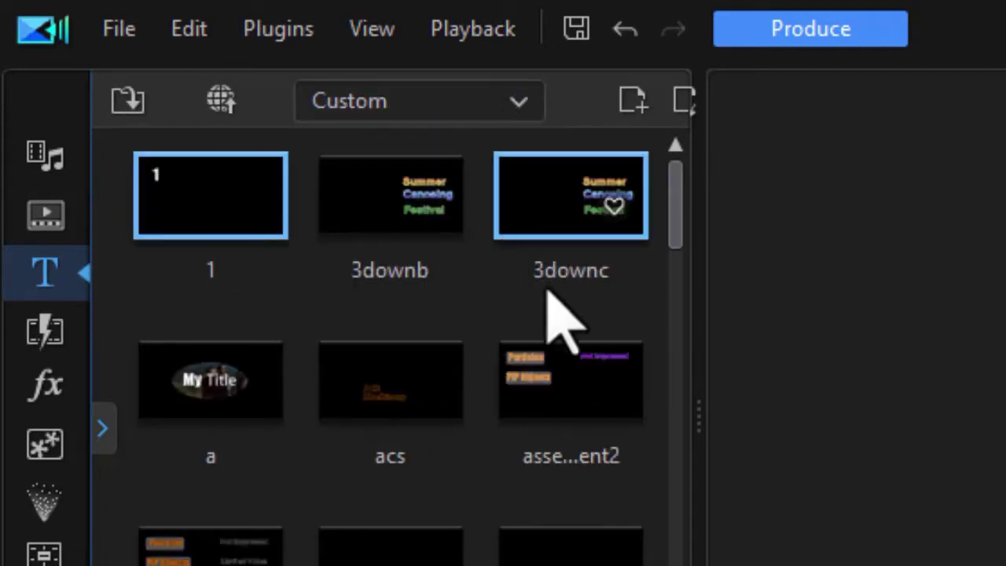
left_click_drag(673, 217, 663, 296)
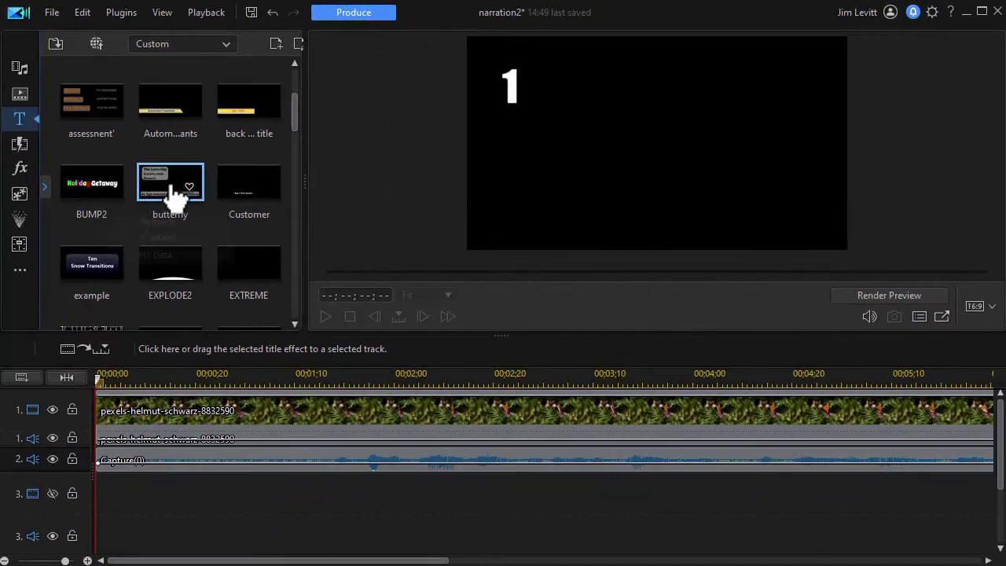
left_click_drag(332, 403, 157, 565)
left_click_drag(75, 495, 61, 518)
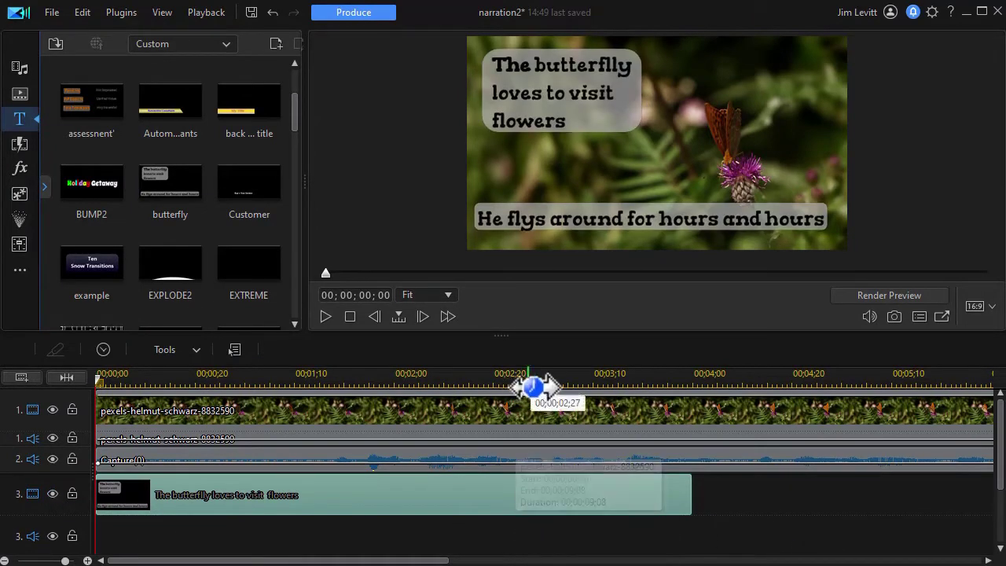
Extend the butterfly title on track 3 to the end of the video clip at 00;00;09;08 and preview the project.
left_click(66, 377)
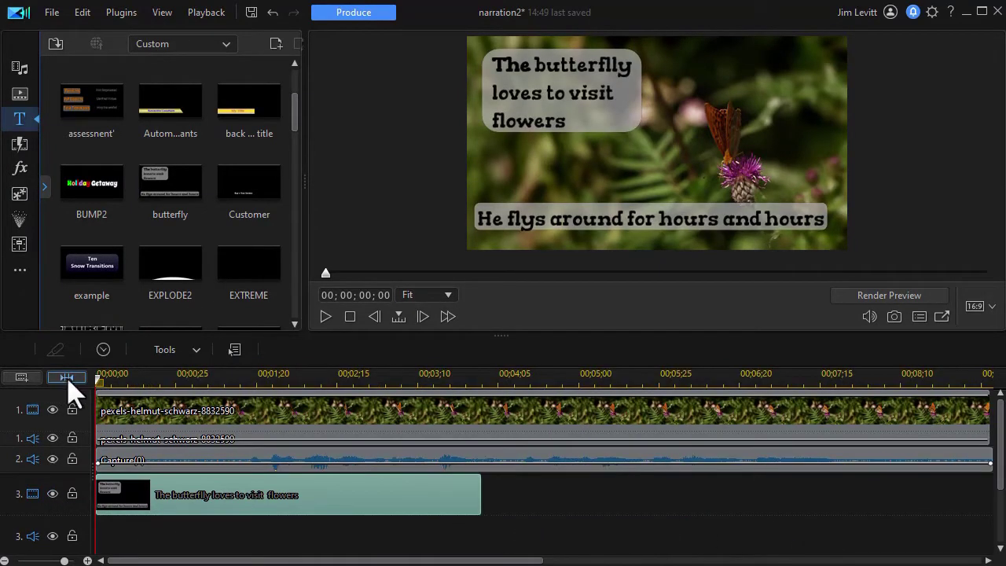
left_click_drag(481, 493, 989, 495)
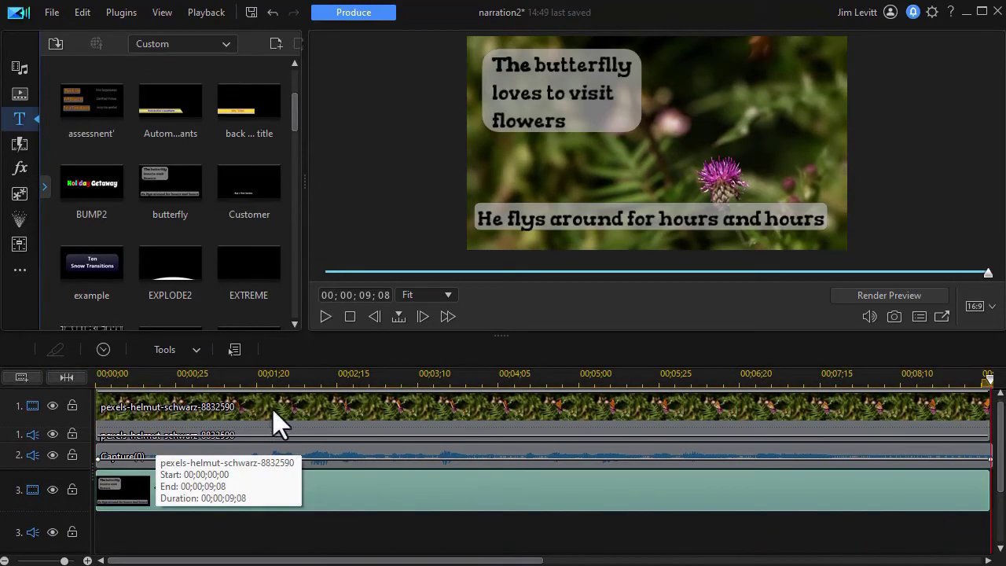
left_click(324, 316)
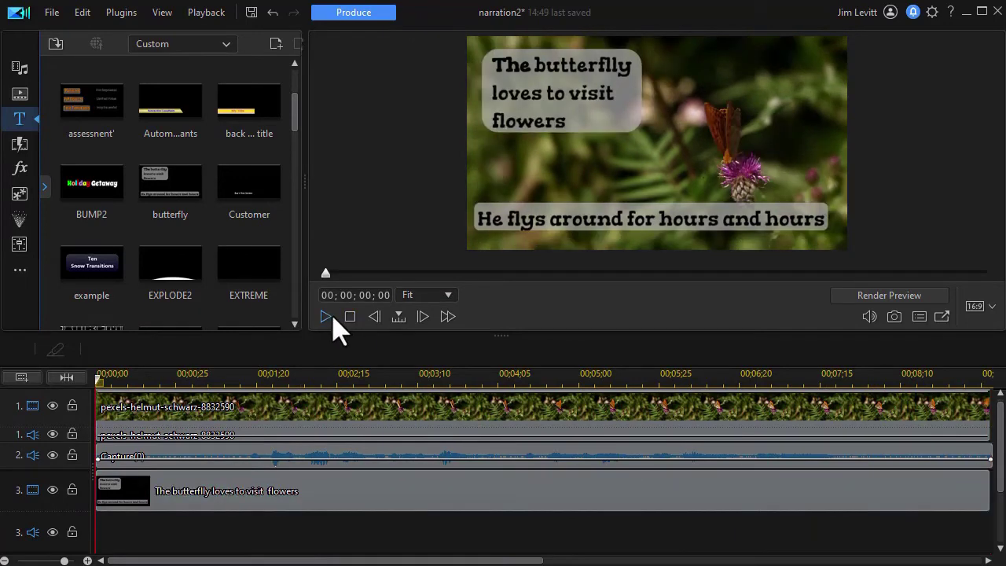
left_click(326, 316)
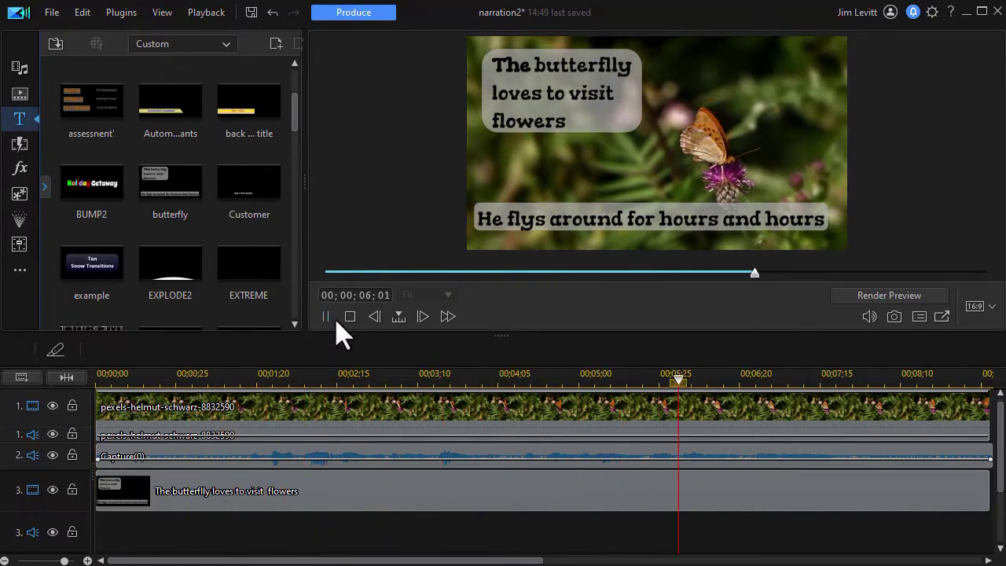
key("space")
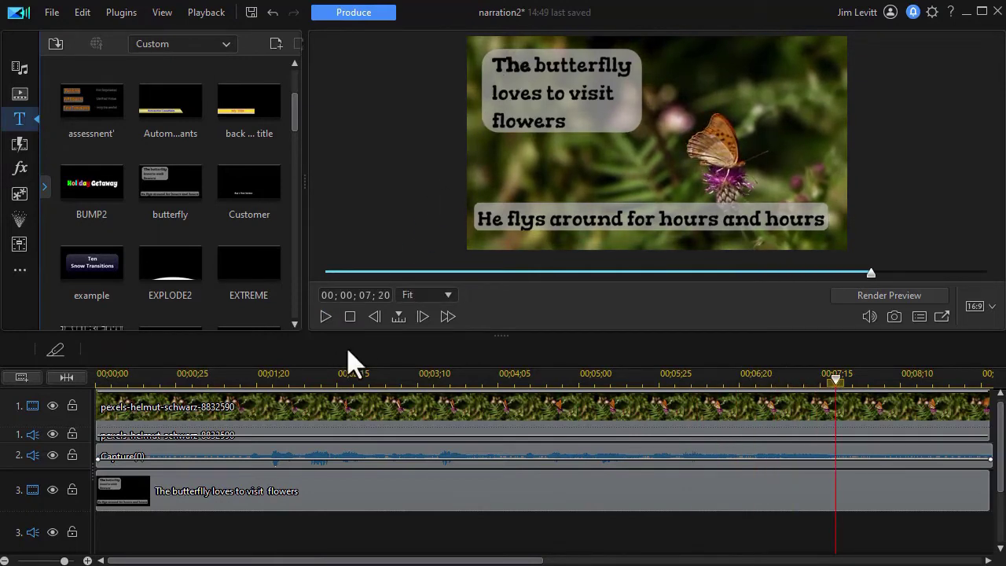
Split the title clip on track 3 at 00;00;01;09, just before the first spoken word.
left_click(243, 381)
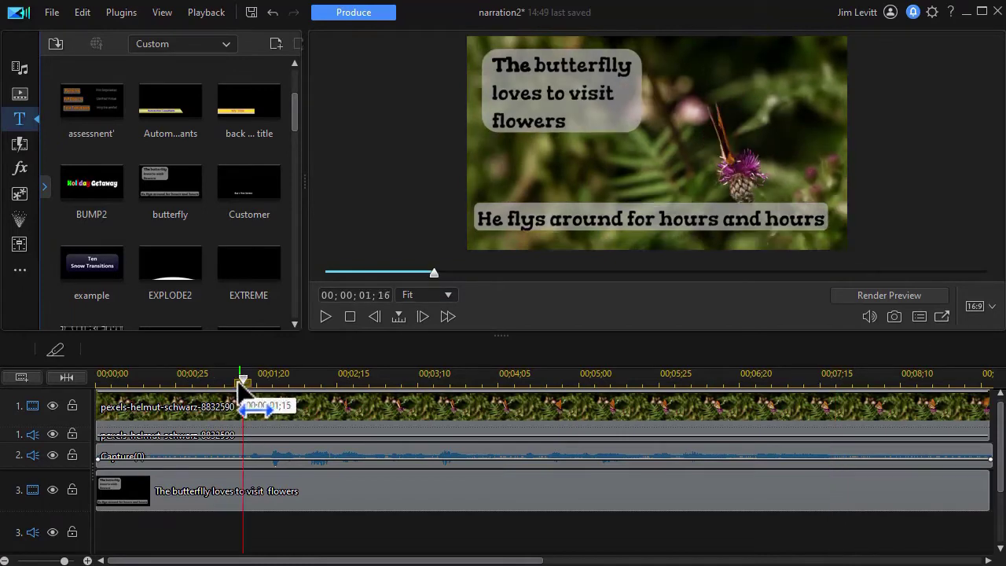
left_click_drag(243, 382, 219, 394)
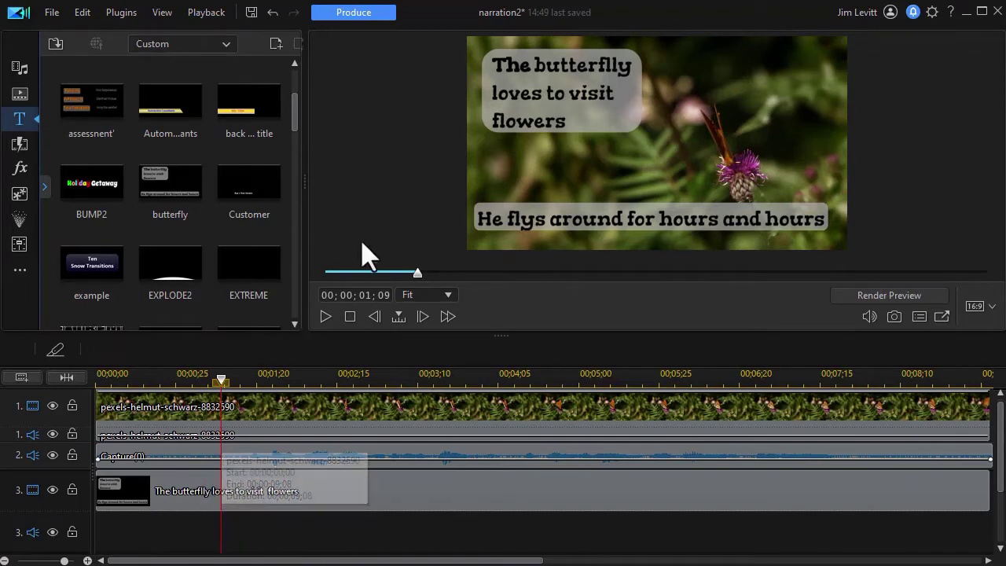
left_click(209, 478)
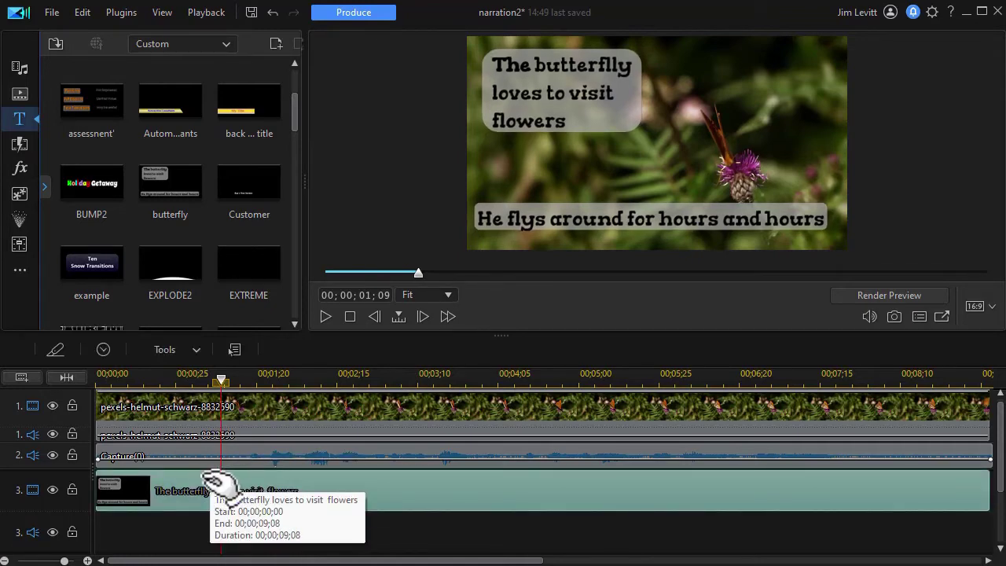
key("ctrl+t")
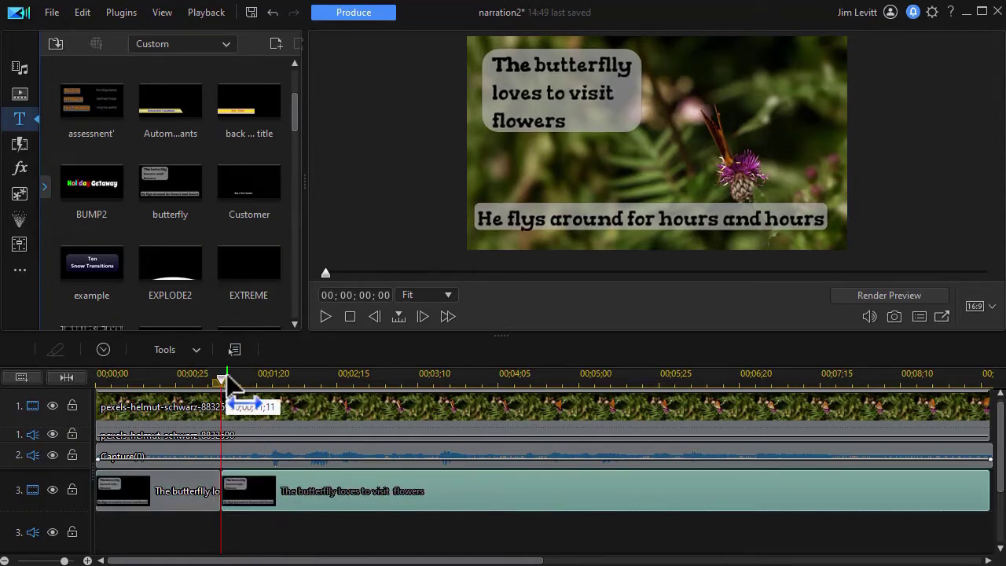
Split the remaining title segment on track 3 at 00;00;01;23.
left_click_drag(220, 382, 265, 397)
left_click(264, 496)
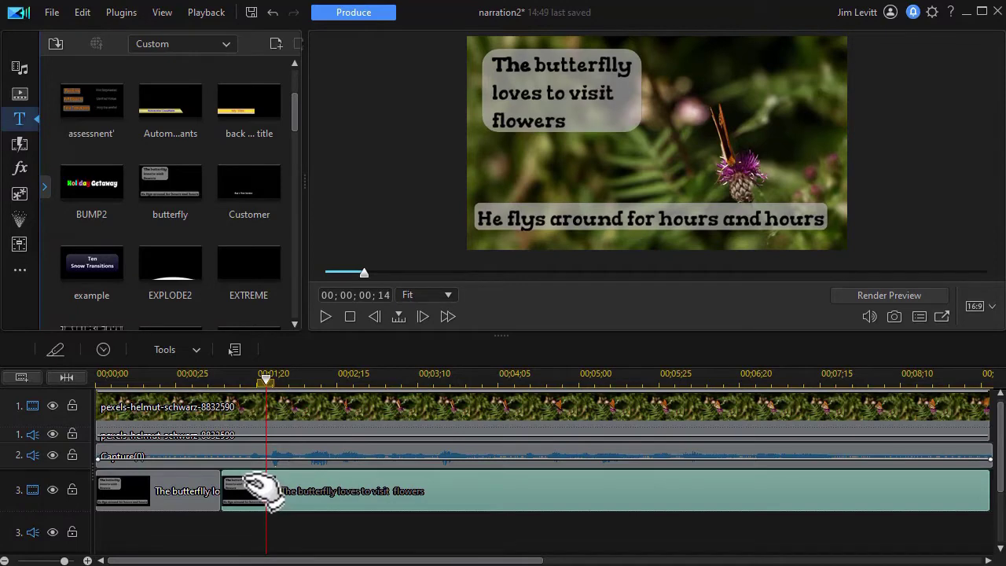
key("ctrl+t")
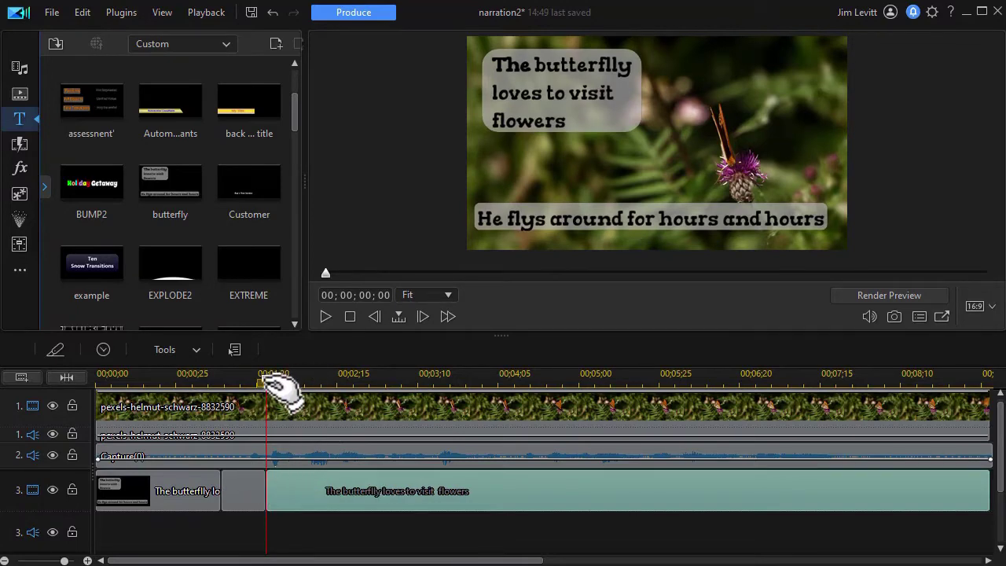
Split the last title segment on track 3 at 00;00;02;10.
left_click_drag(267, 382, 319, 417)
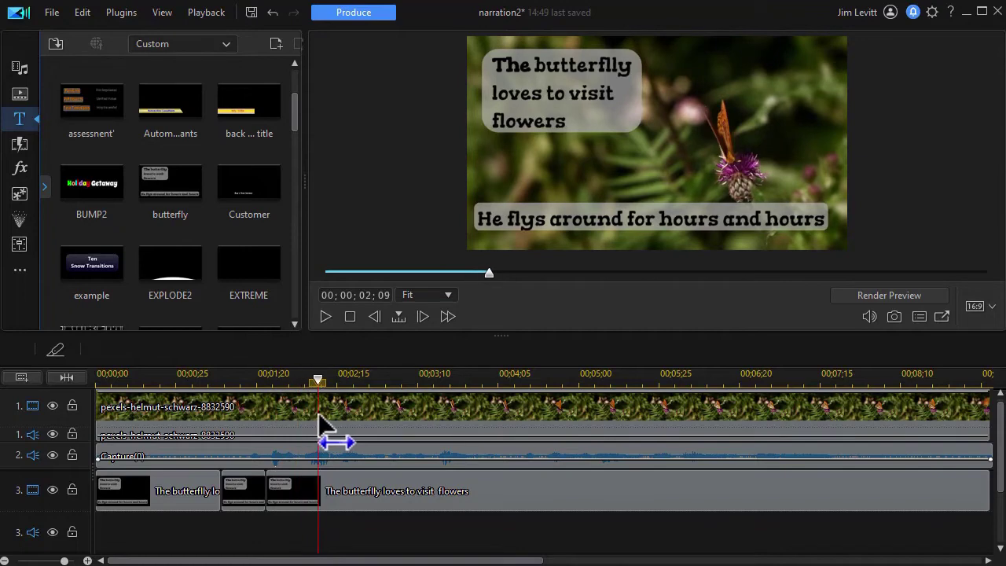
left_click(319, 417)
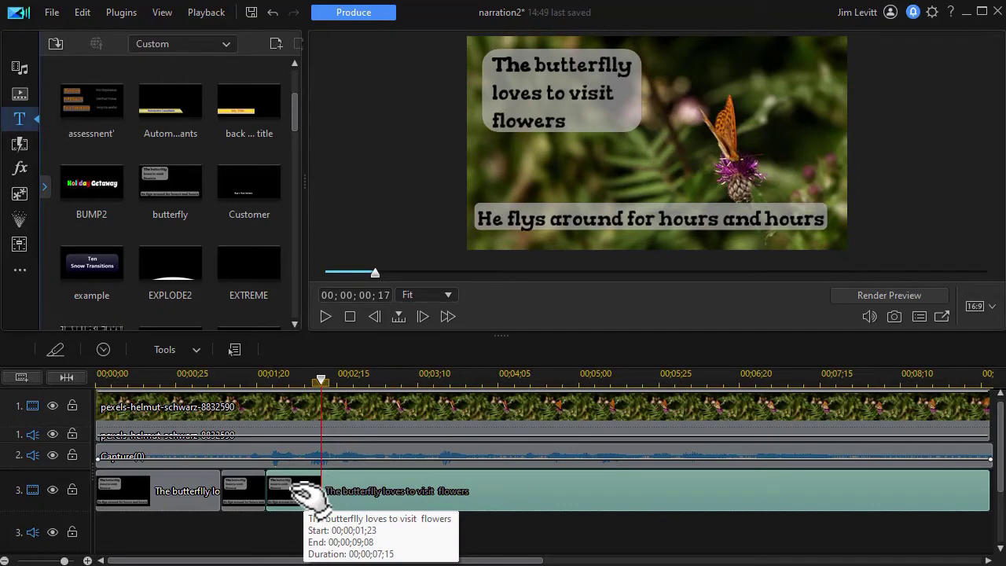
left_click_drag(306, 491, 330, 493)
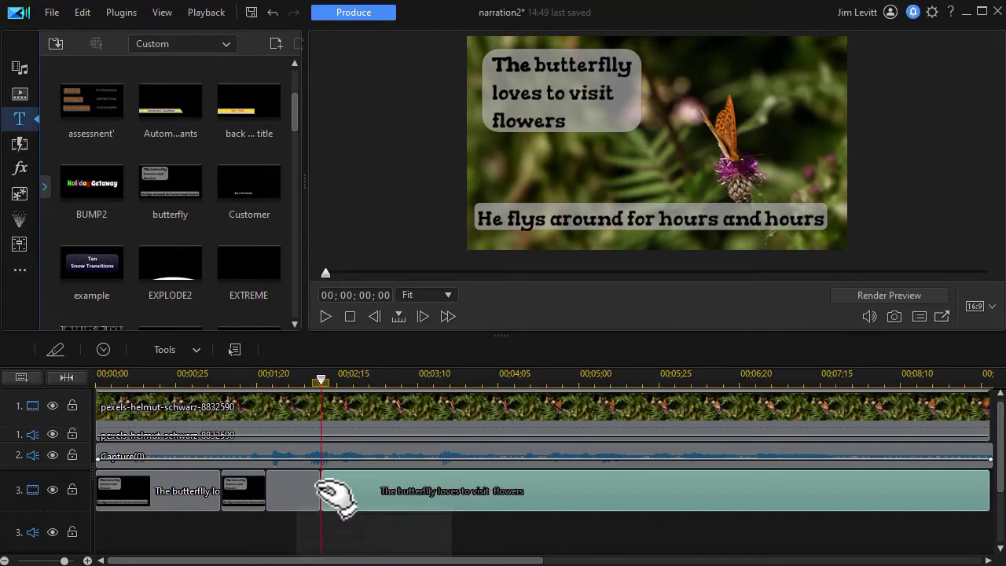
Play the narration to find the next word break and split the last title segment on track 3 at 00;00;02;27.
left_click(337, 399)
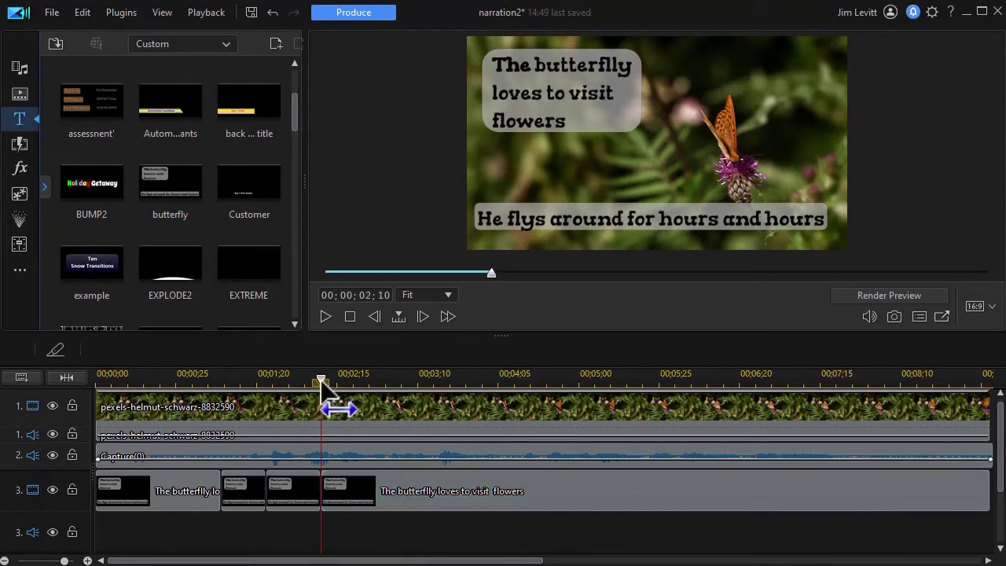
left_click_drag(336, 399, 375, 418)
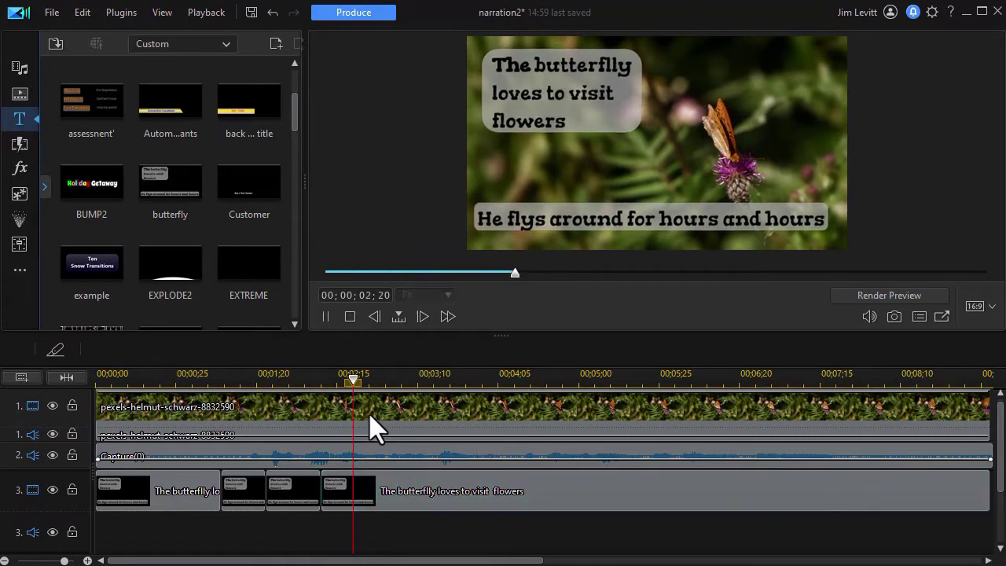
key("space")
key("space")
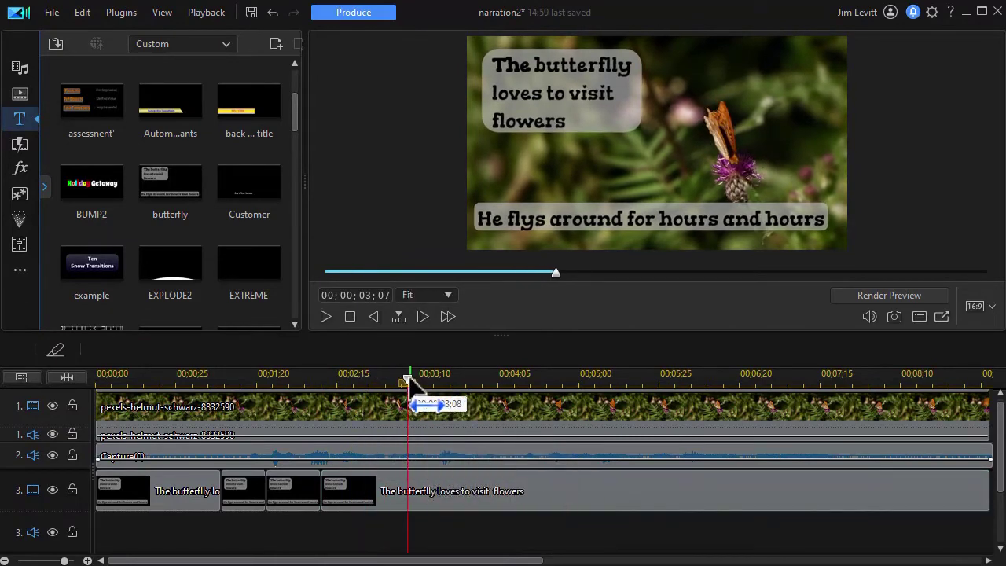
left_click_drag(408, 380, 380, 401)
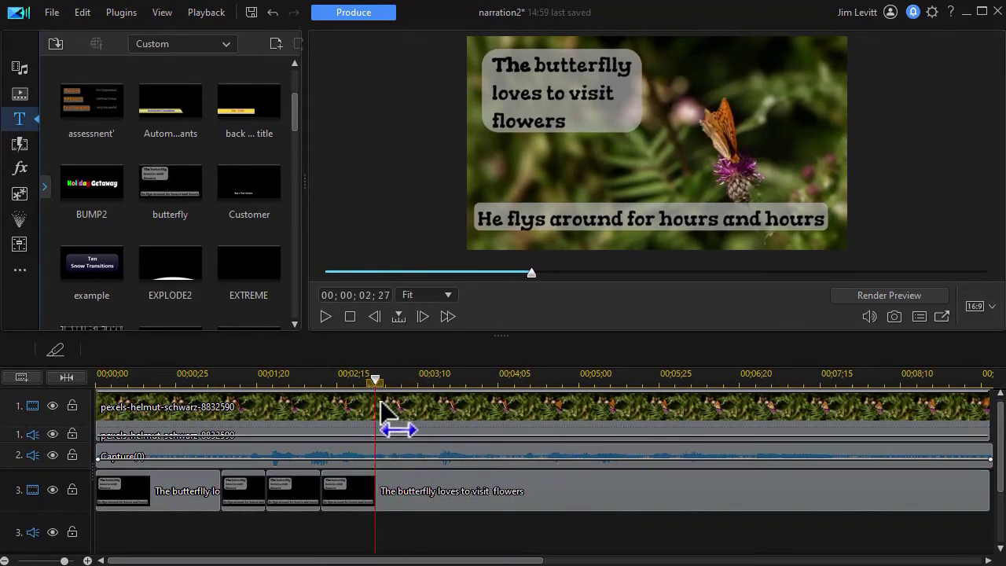
left_click(366, 487)
left_click_drag(366, 484, 427, 489)
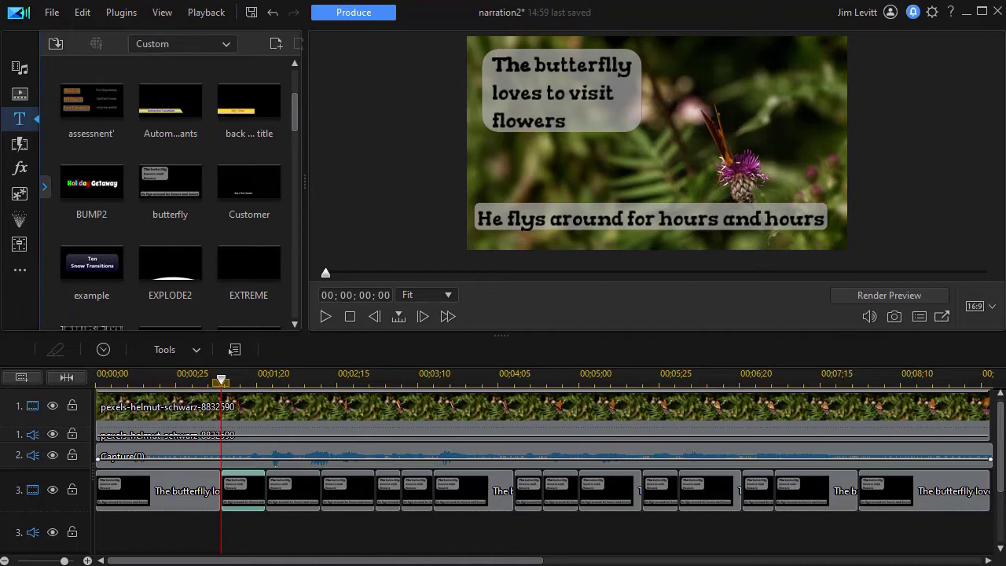
In the title segment starting at 00;00;01;09, change the word "The" to white and save the title edit.
double_click(255, 490)
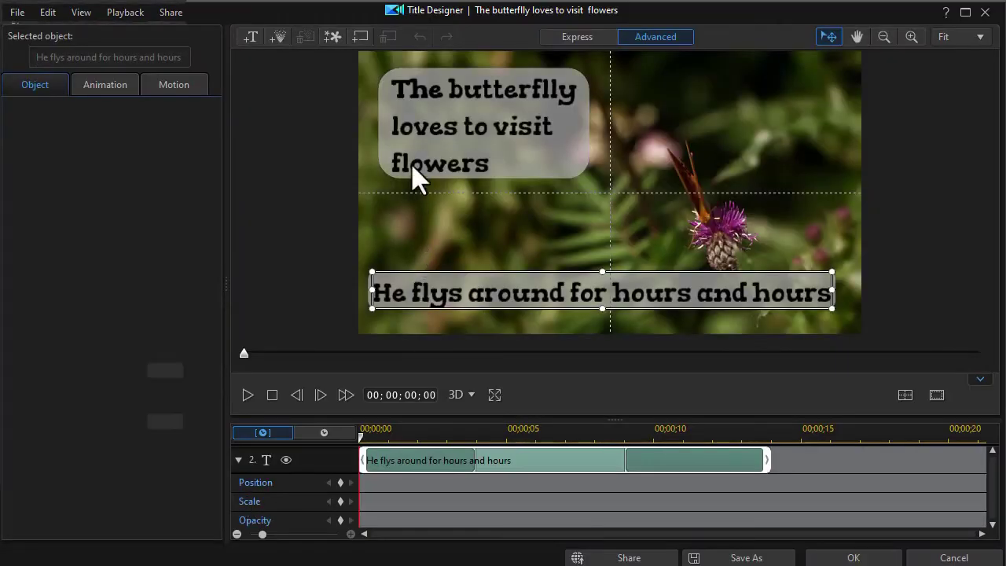
left_click(439, 95)
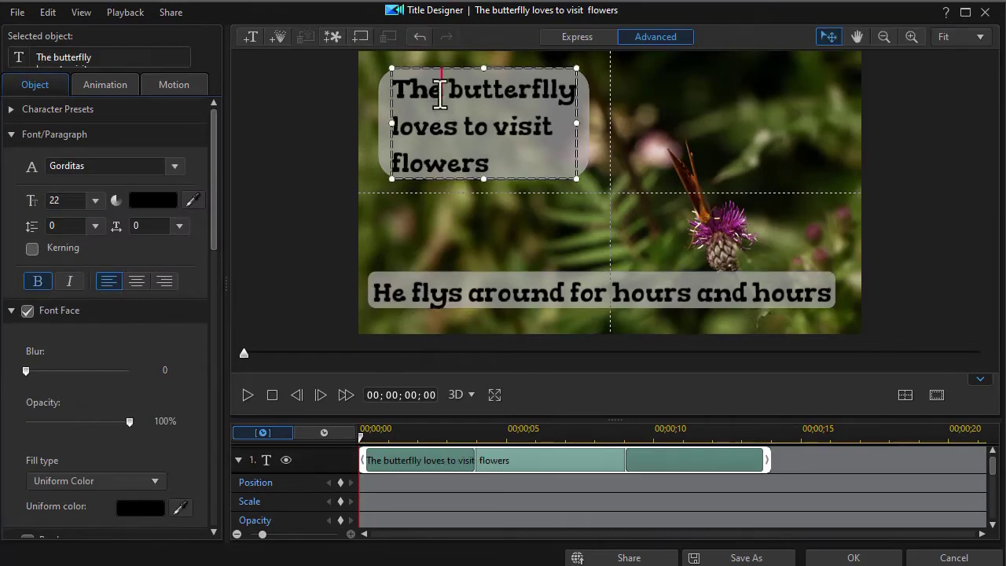
left_click_drag(444, 89, 377, 88)
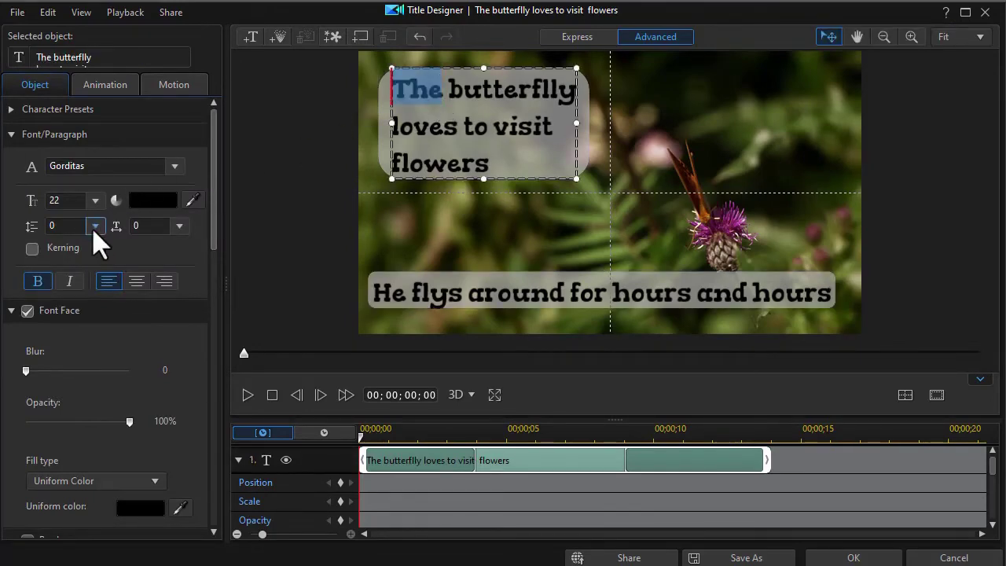
left_click(140, 508)
left_click(484, 278)
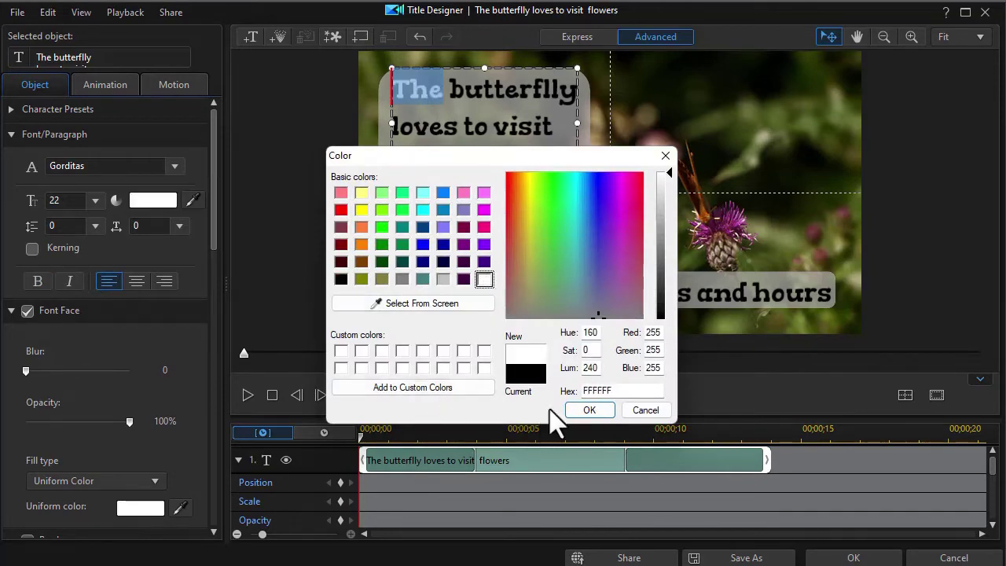
left_click(590, 410)
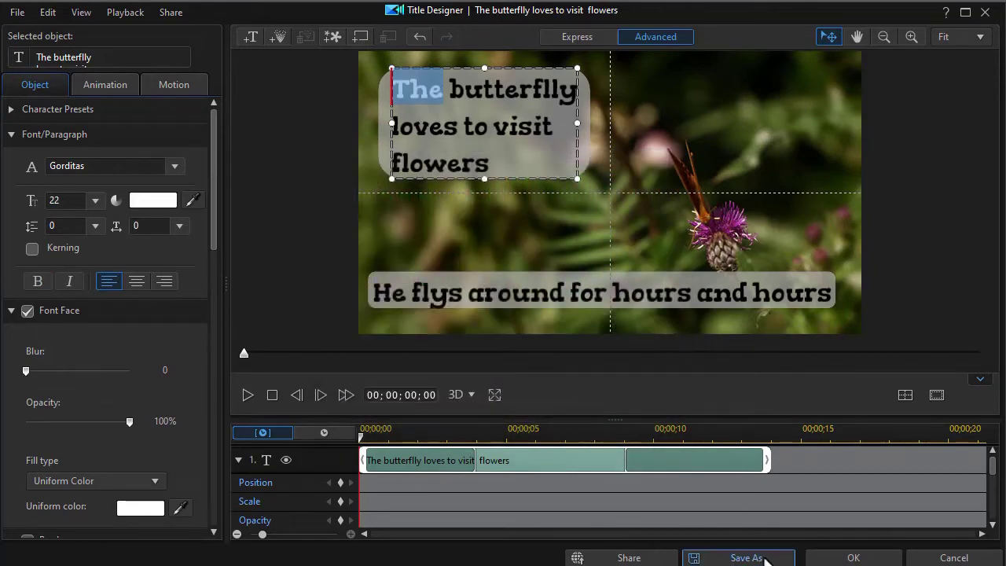
left_click(851, 558)
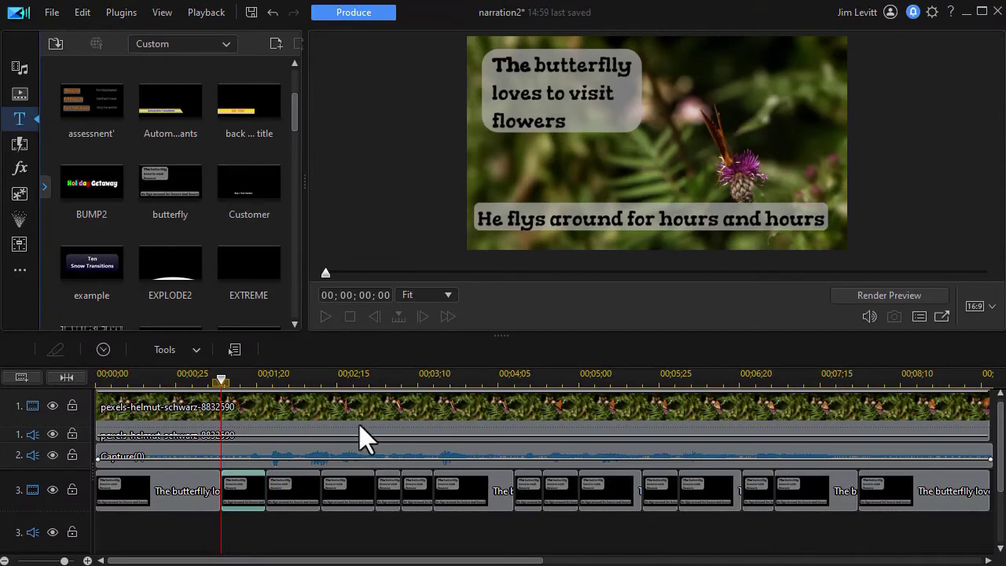
In the title segment starting at 00;00;01;23, make the word "butterflly" bold and white.
left_click(295, 498)
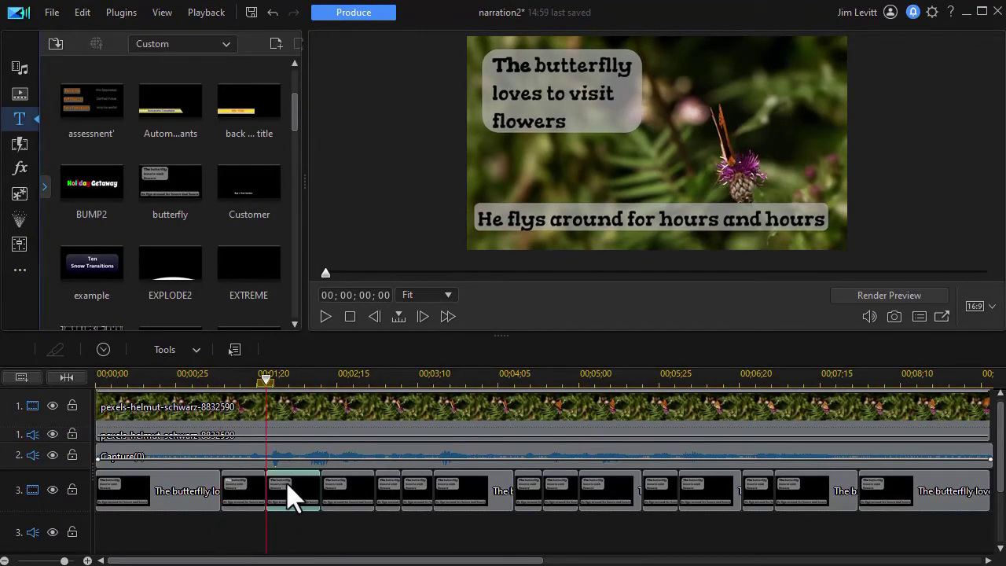
double_click(291, 496)
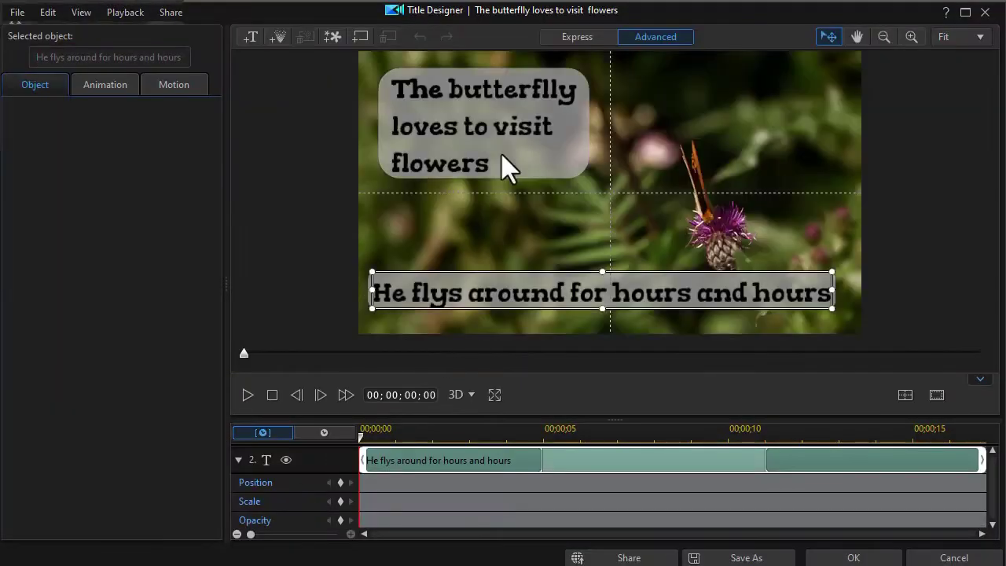
left_click(450, 85)
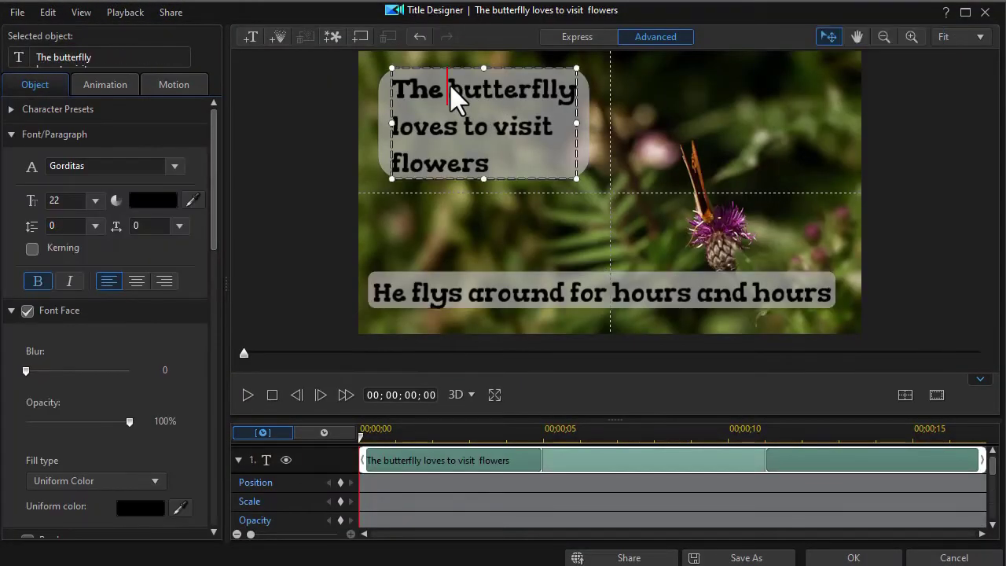
left_click_drag(450, 86, 554, 95)
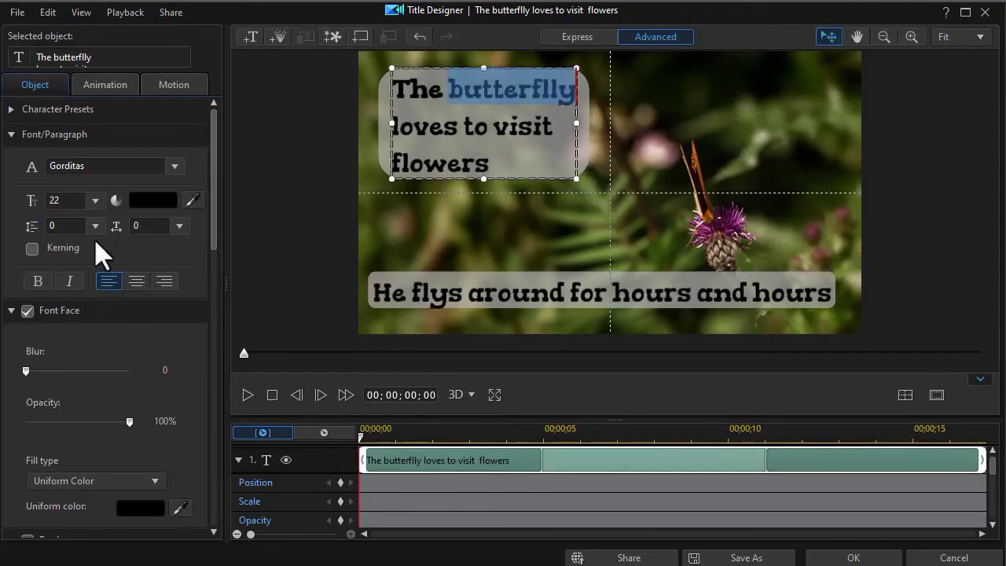
left_click(38, 282)
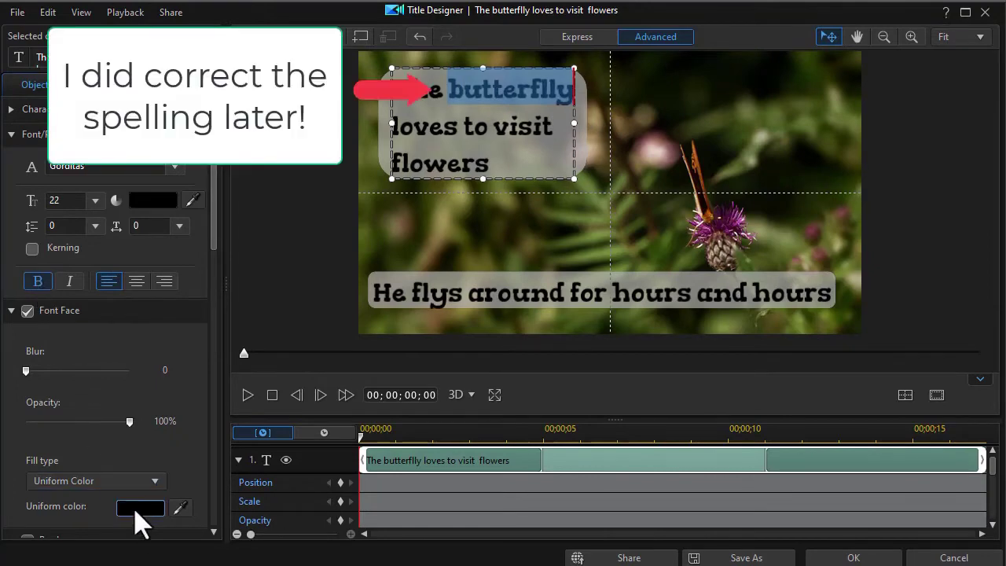
left_click(135, 509)
left_click(484, 279)
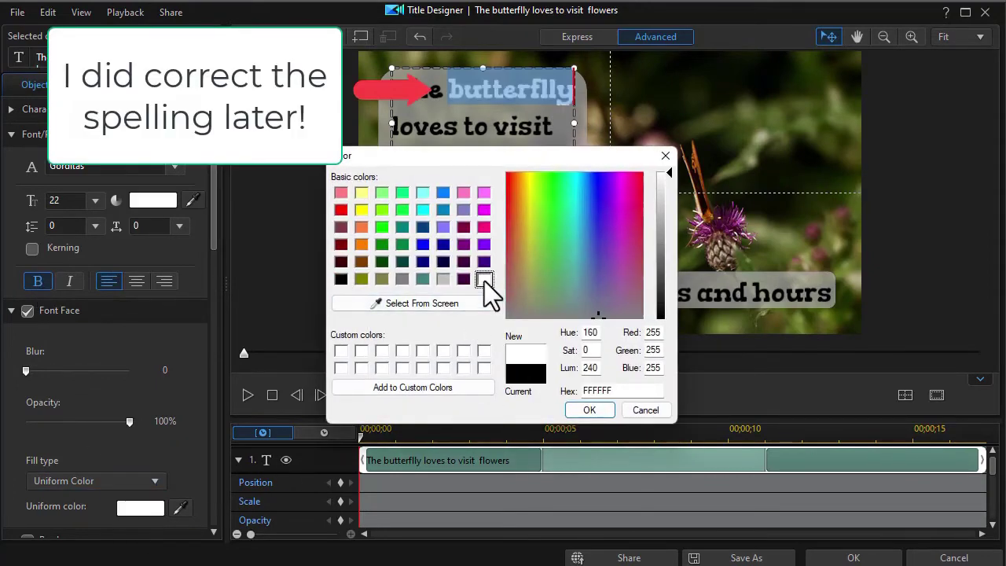
left_click(589, 410)
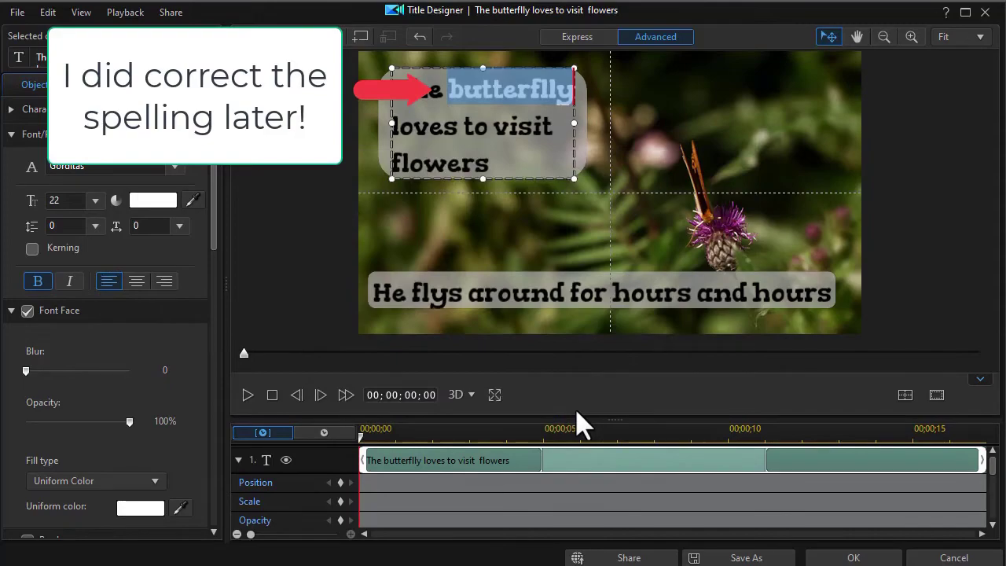
left_click(853, 557)
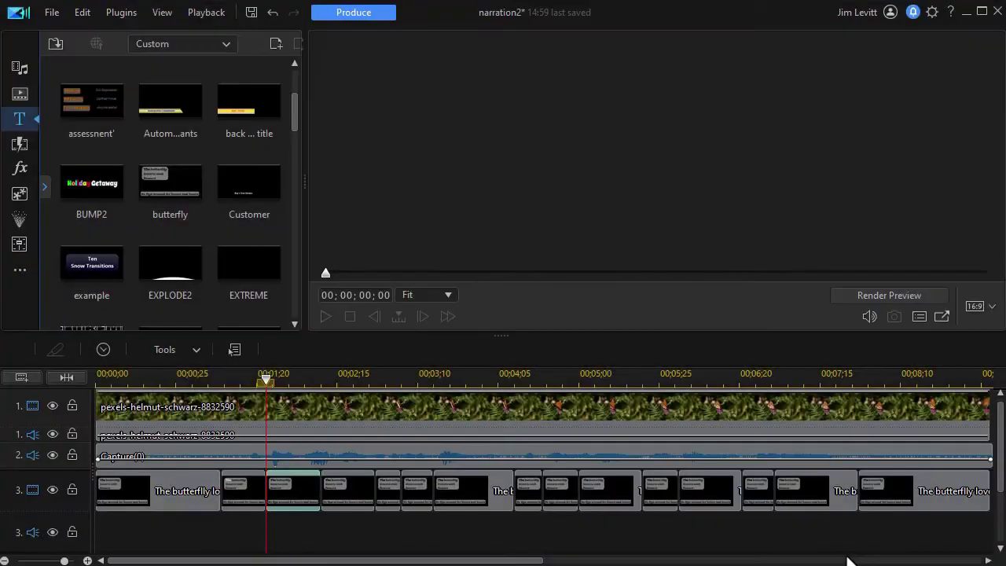
In the title segment starting at 00;00;02;10, make the word "loves" bold and white.
left_click(355, 502)
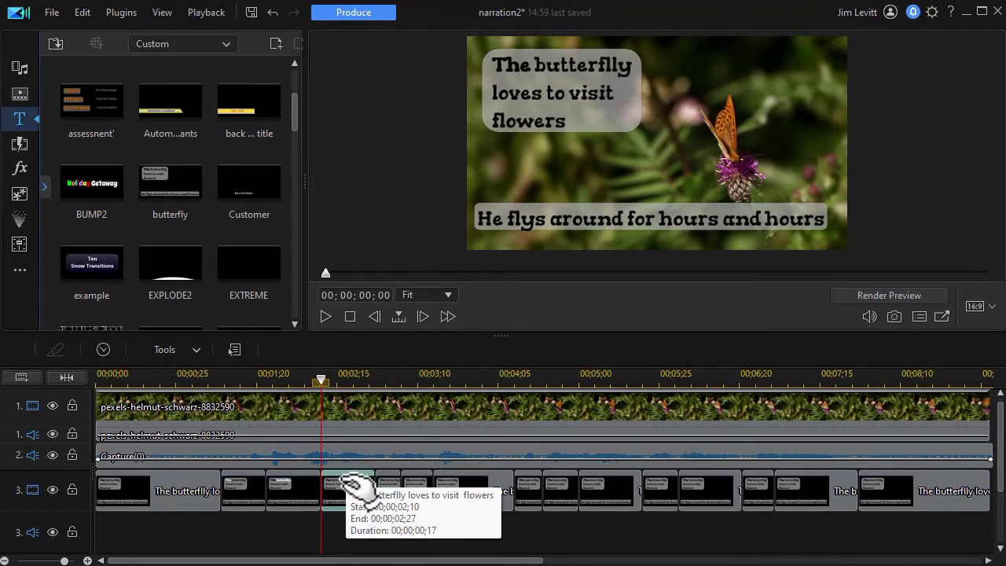
double_click(347, 479)
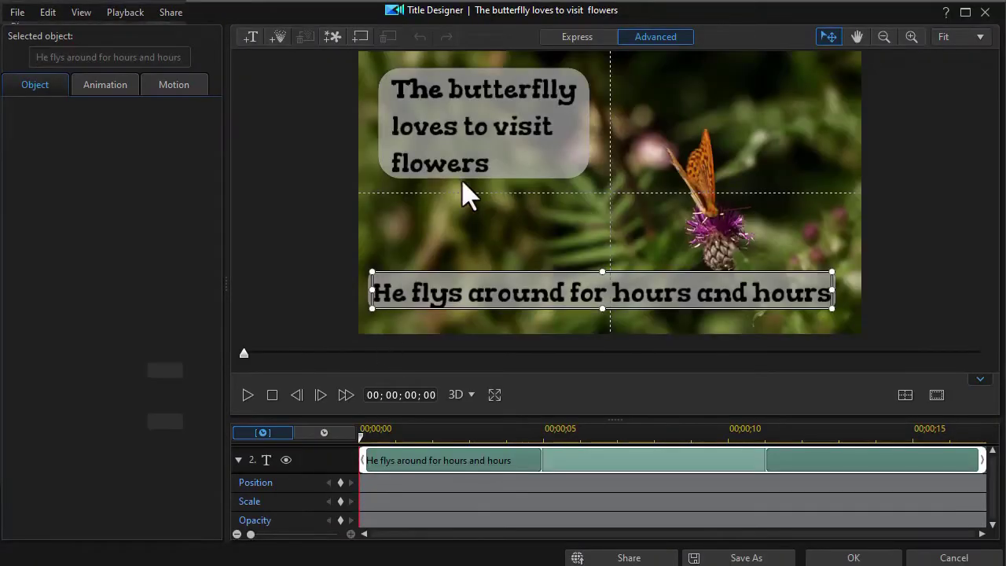
left_click(437, 122)
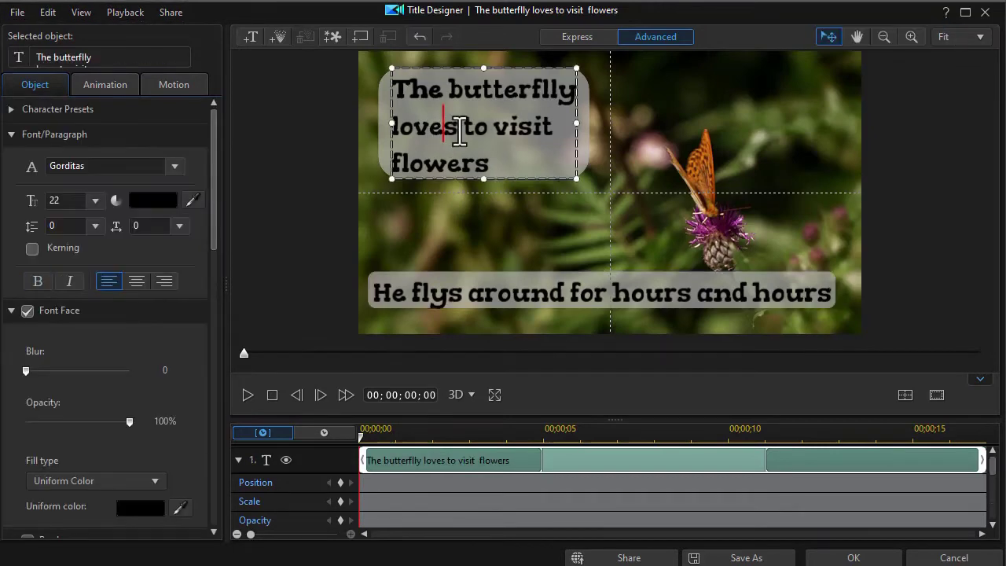
left_click_drag(458, 131, 358, 135)
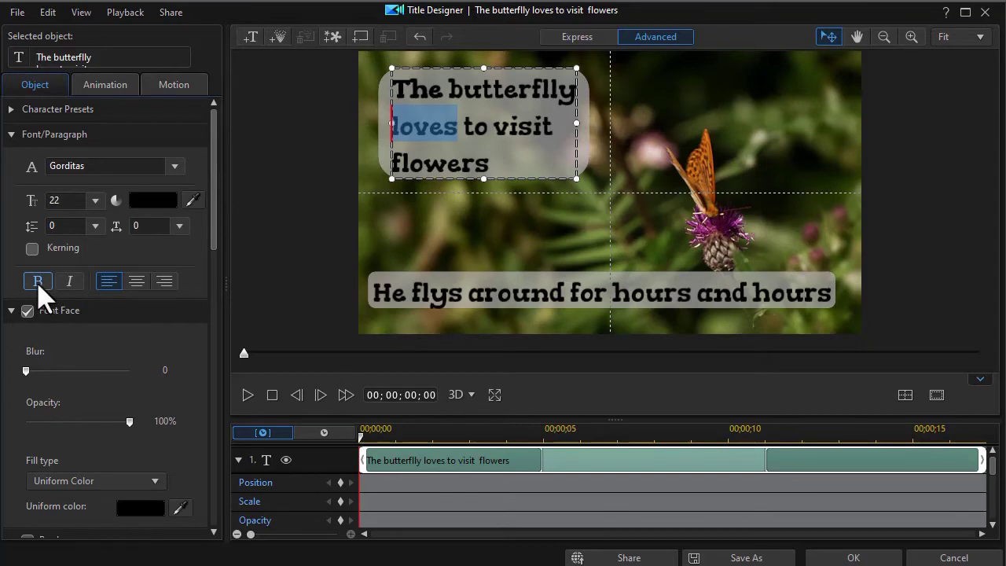
left_click(139, 507)
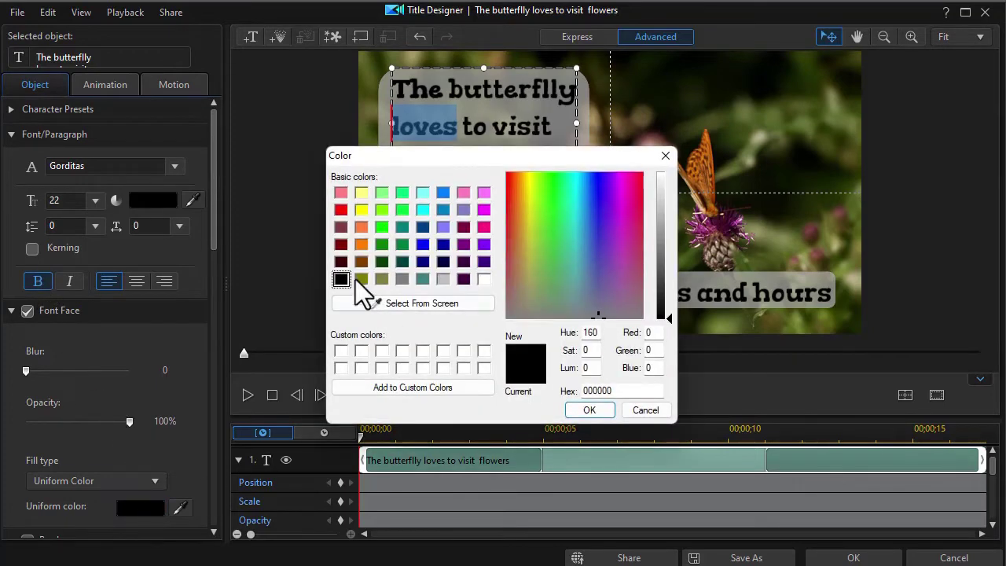
left_click(483, 279)
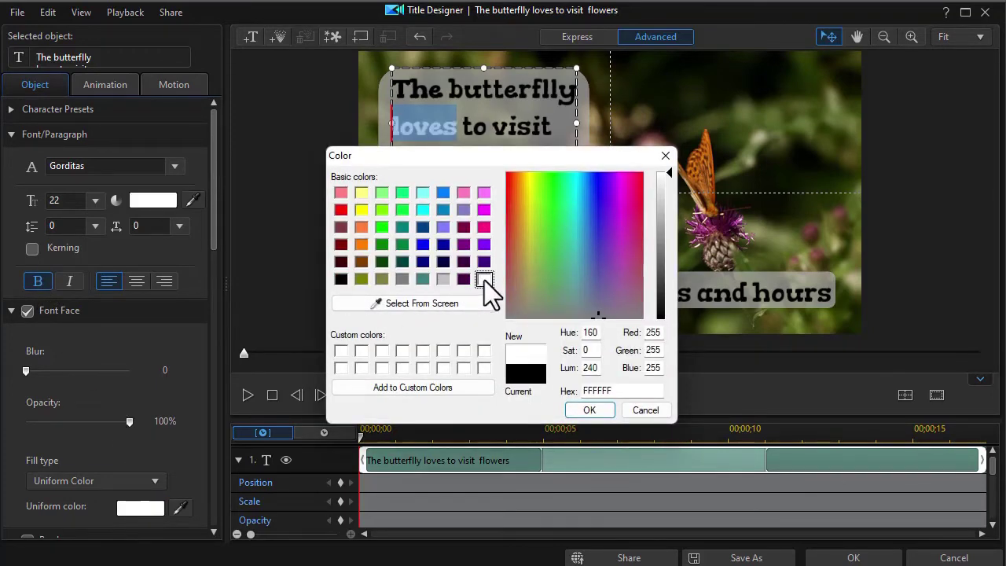
left_click(598, 413)
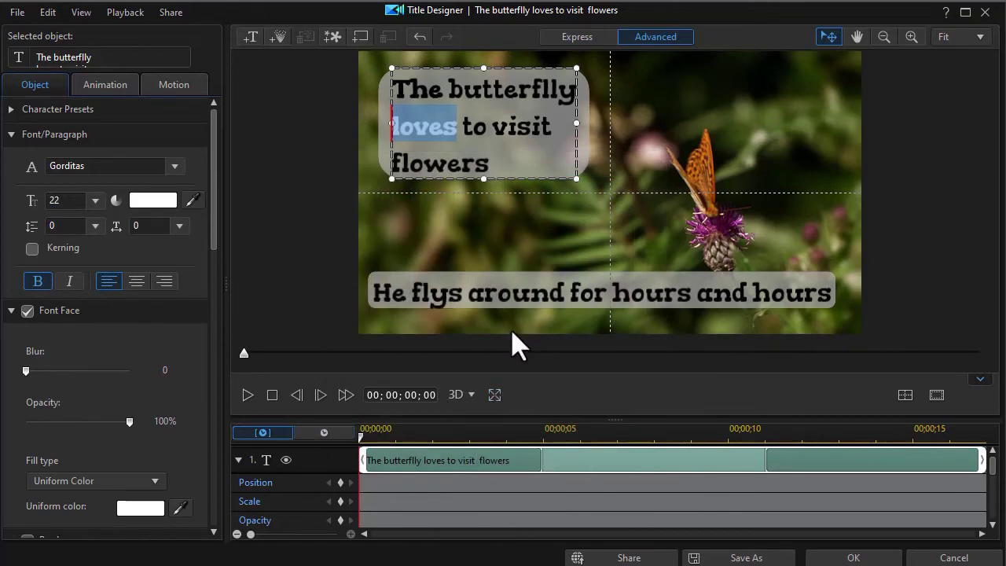
left_click(872, 556)
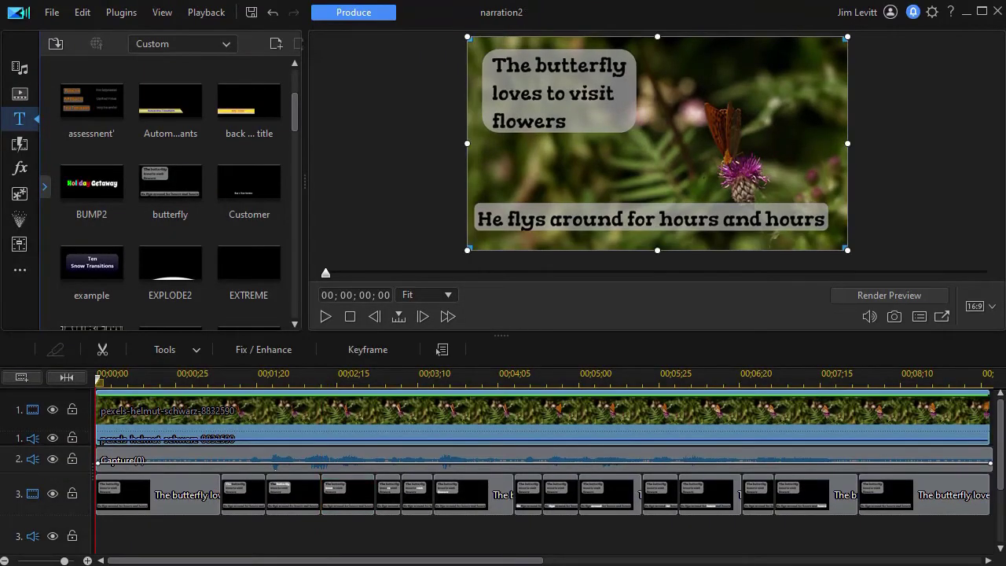
Add the A New Start music file from the media library to audio track 3 at the start of the timeline.
left_click(286, 394)
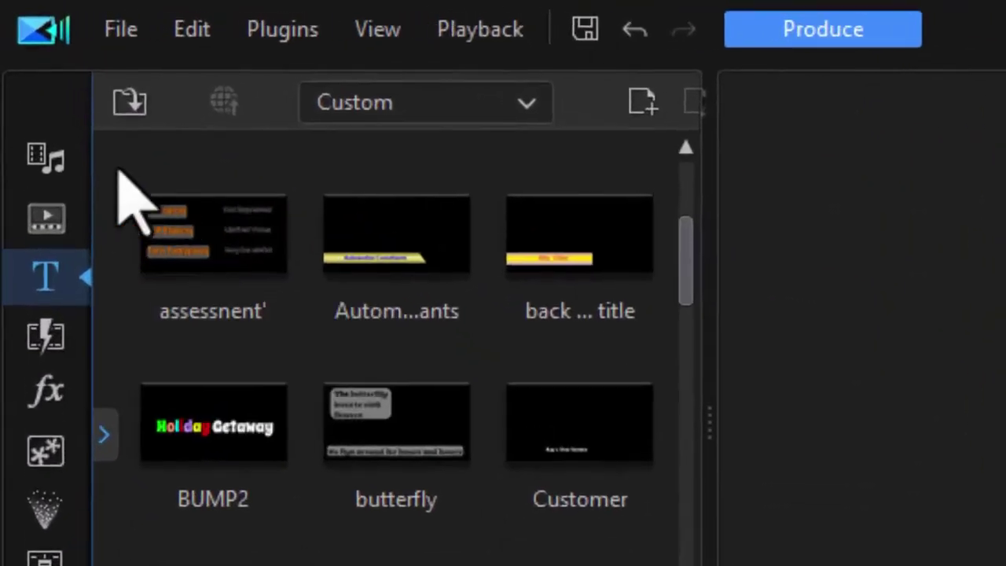
left_click(20, 67)
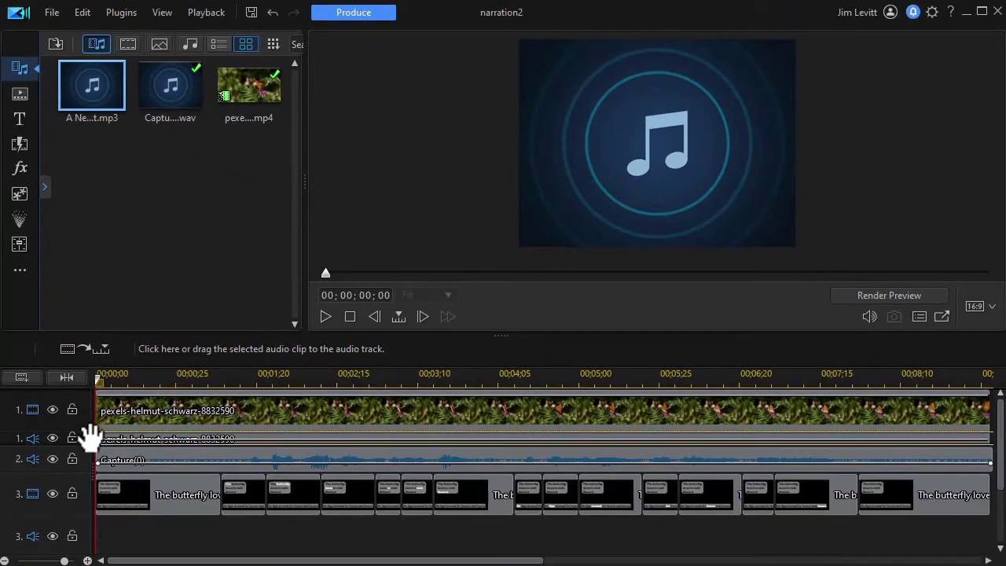
scroll(103, 472, "down", 2)
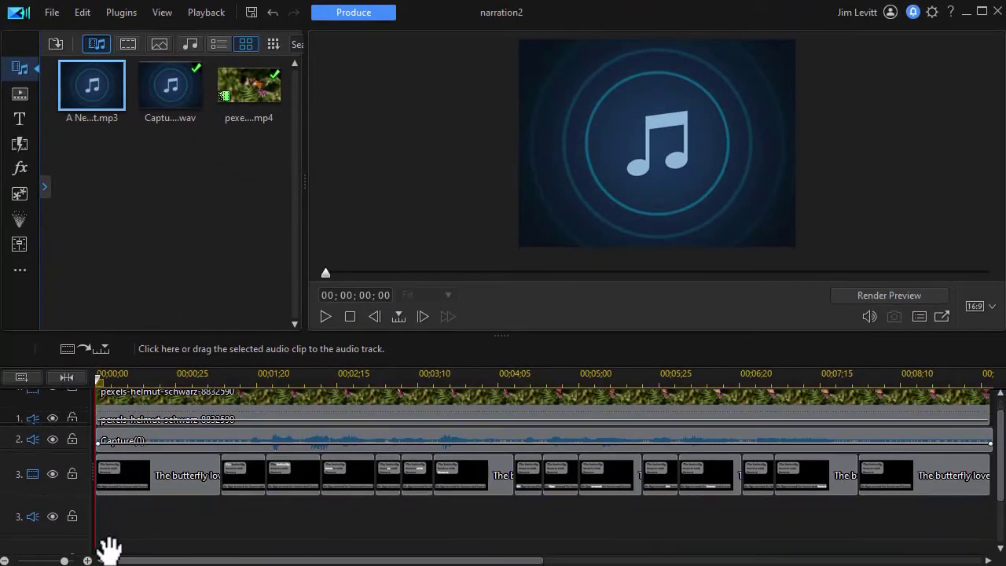
left_click_drag(63, 500, 150, 498)
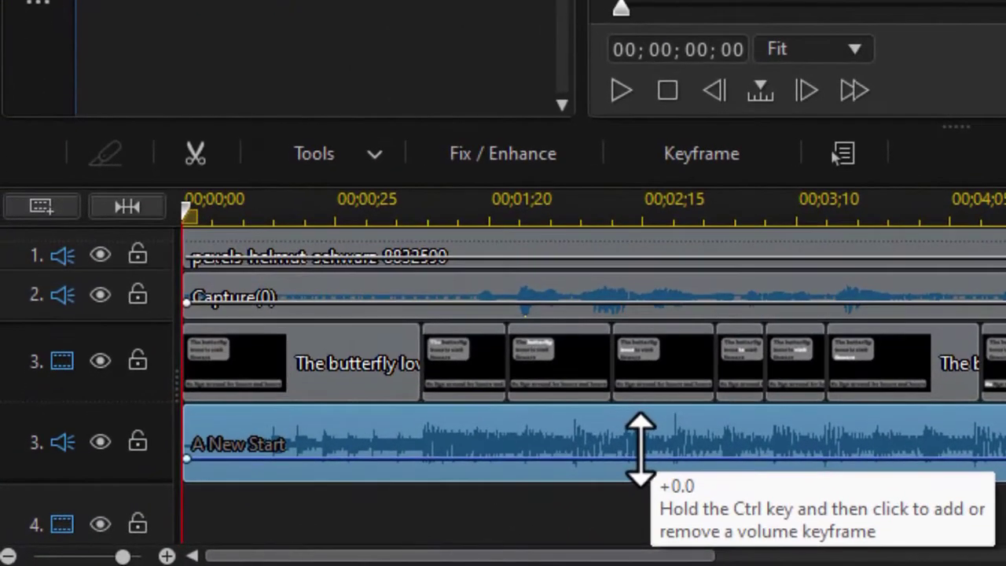
Apply audio ducking with the default settings to the A New Start clip, and select the butterfly video clip on track 1.
right_click(339, 506)
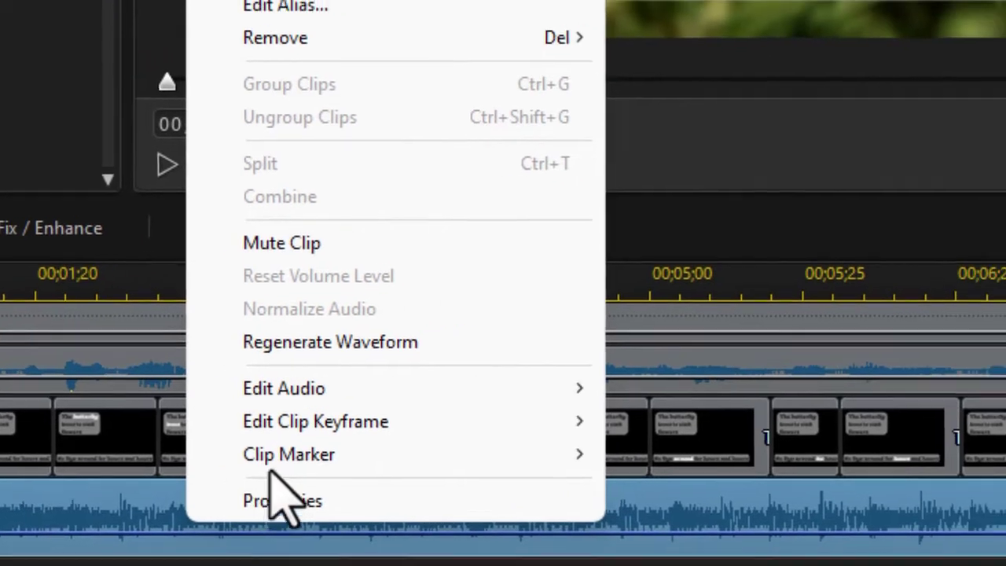
mouse_move(707, 315)
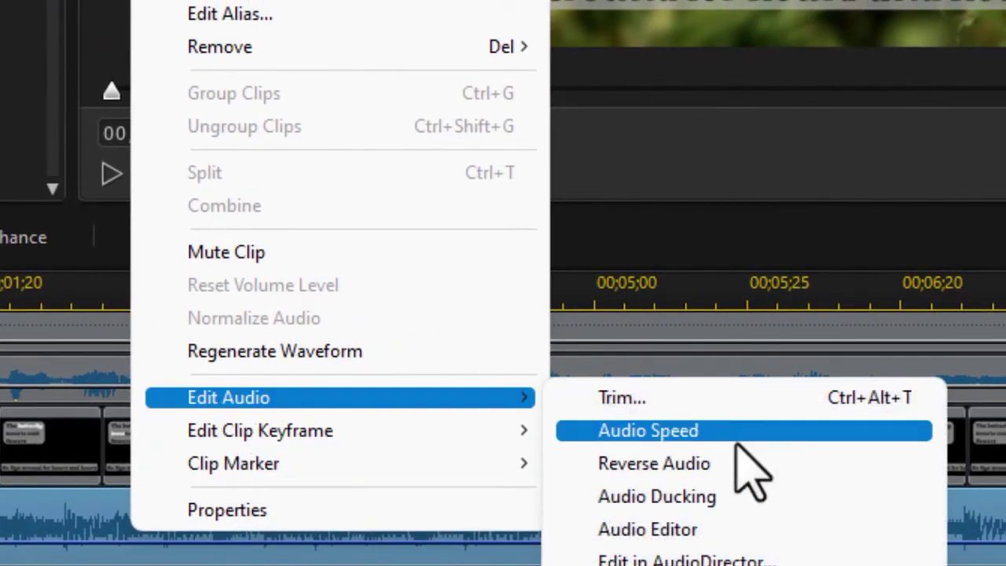
left_click(714, 496)
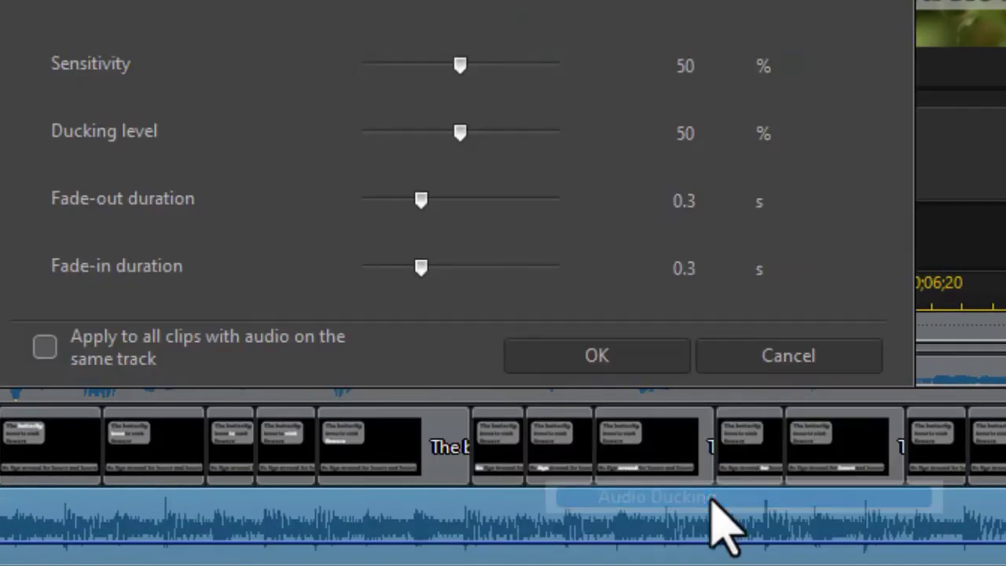
left_click(621, 363)
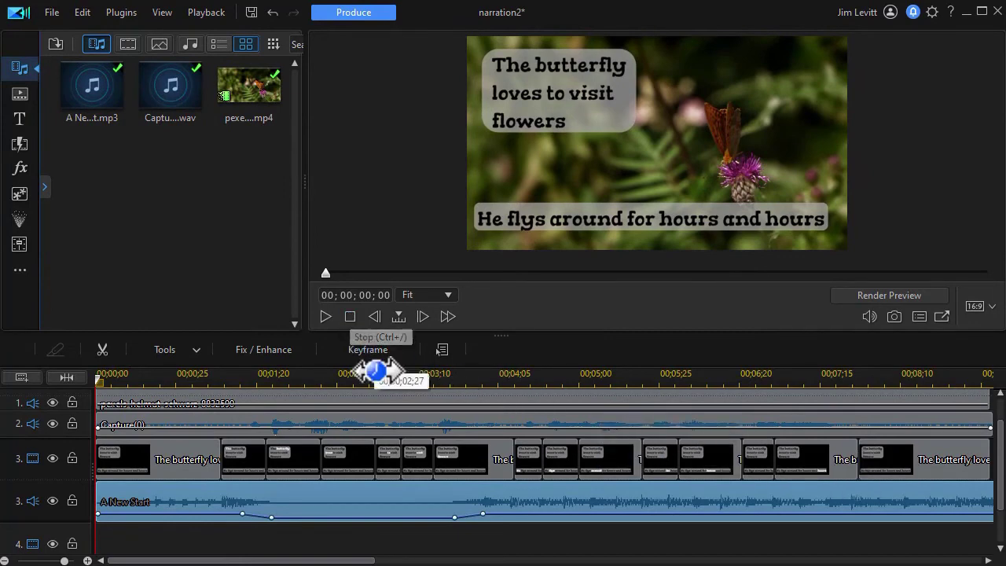
key("ctrl+z")
left_click(416, 395)
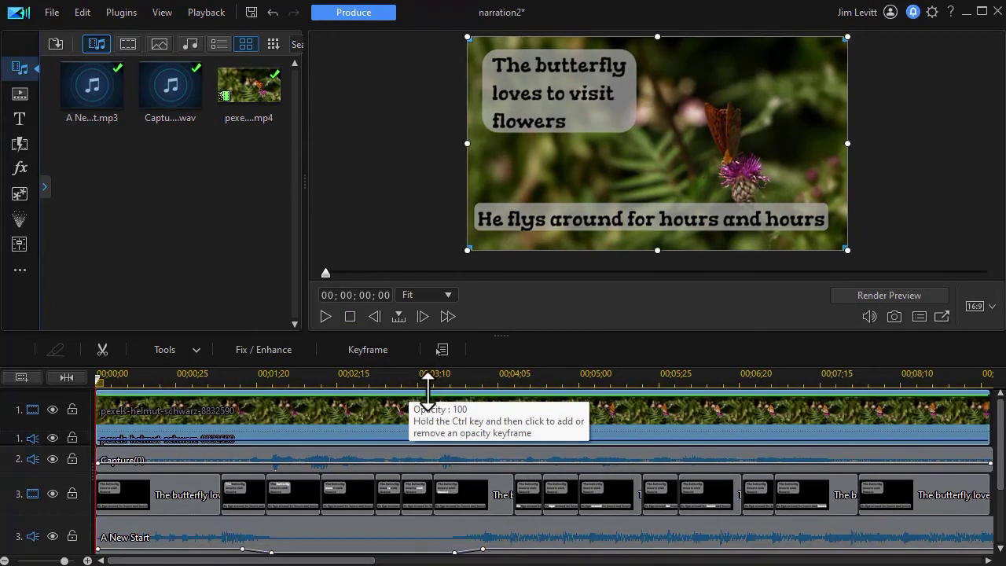